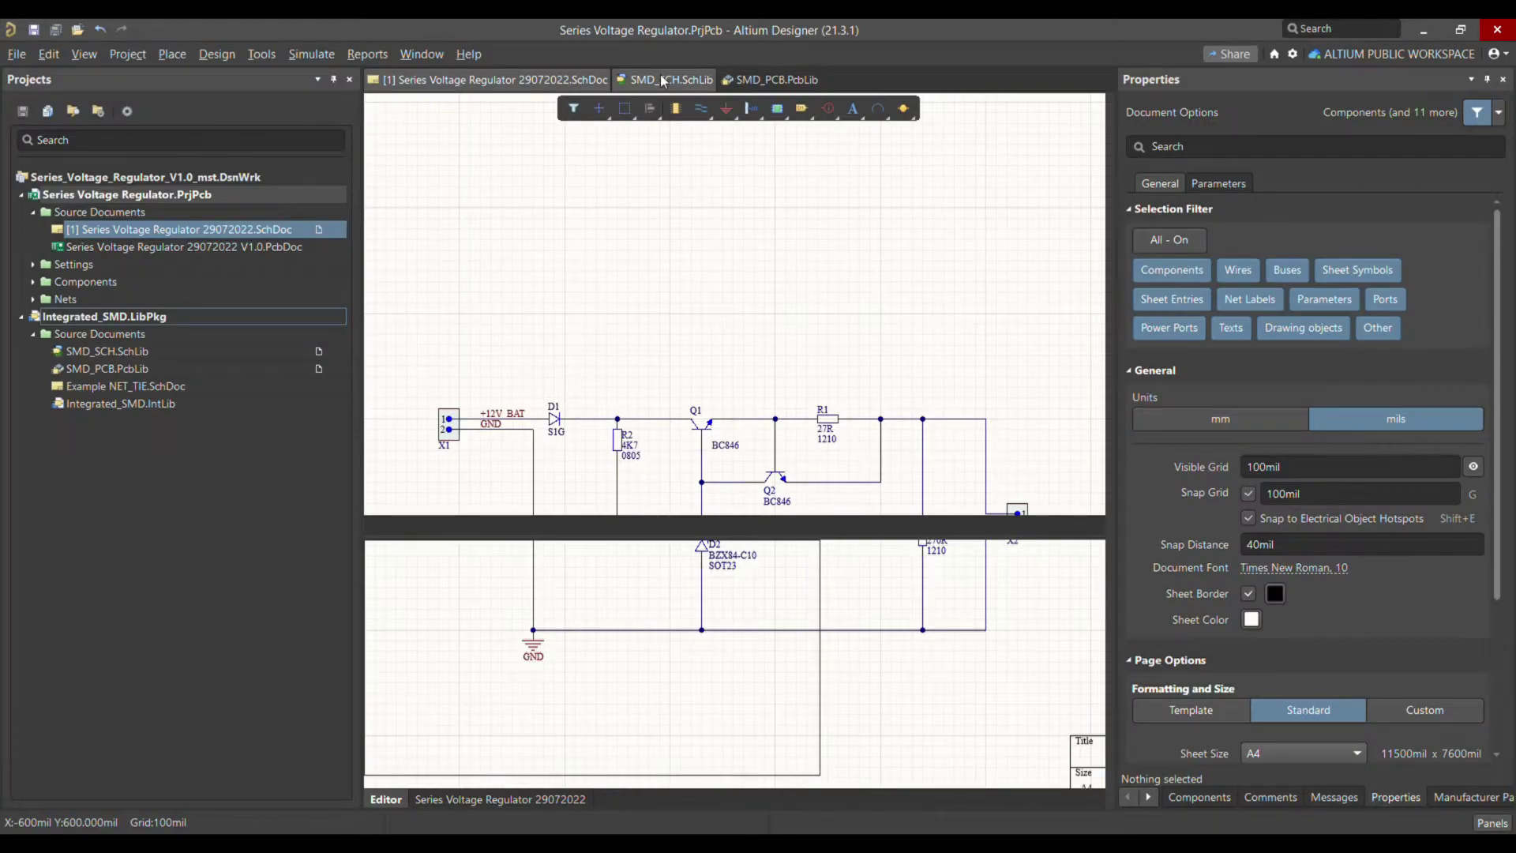
Switch to the SMD_SCH.SchLib library showing the TRA_NPN_BC846_SOT-23 transistor symbol.
click(662, 81)
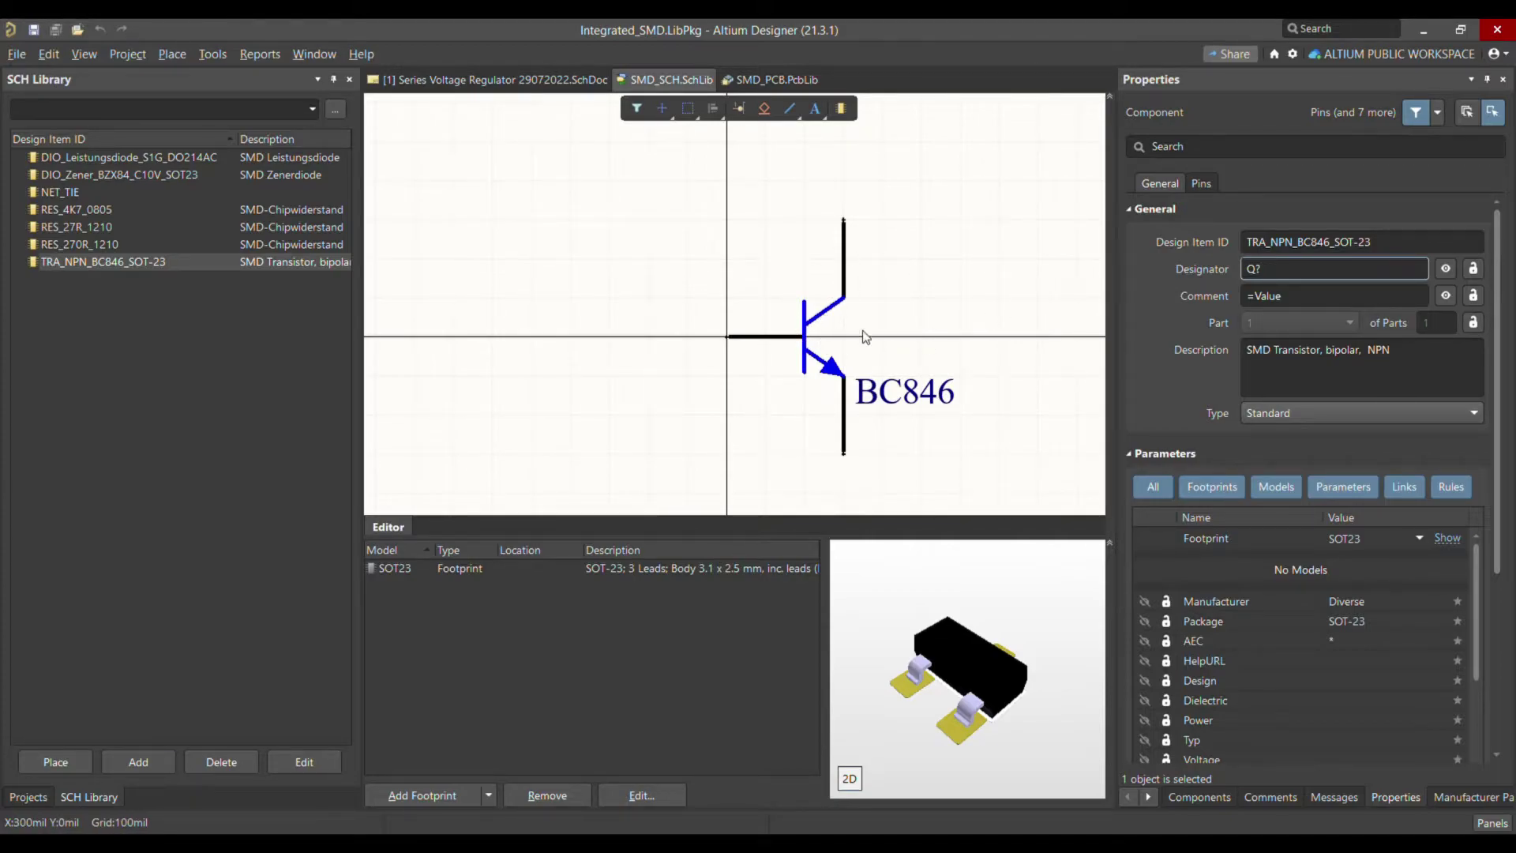
scroll(1392, 423, down, 2)
key(ctrl+Page_Down)
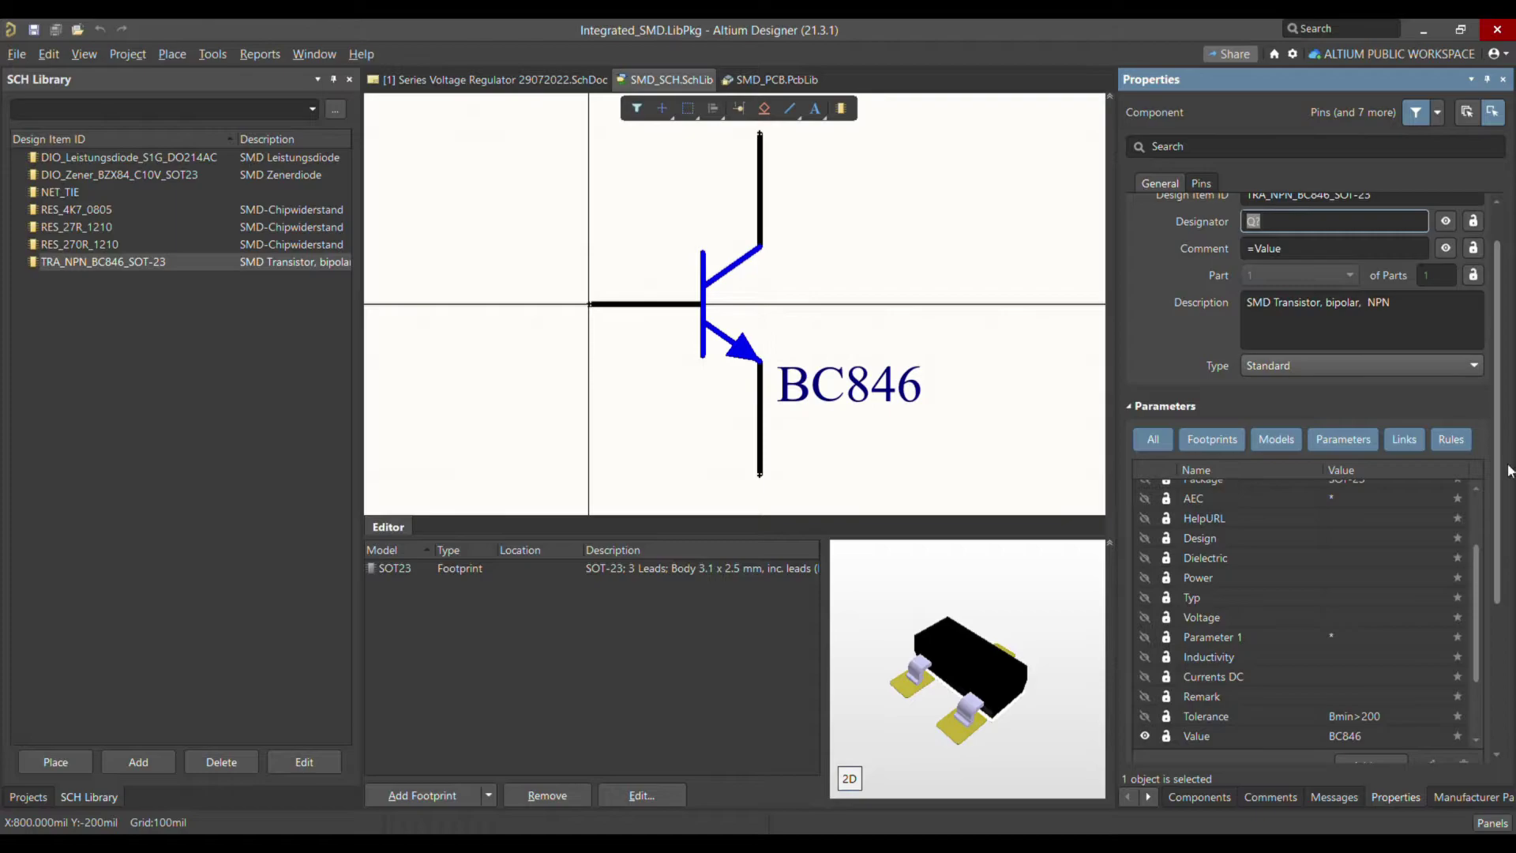
scroll(1503, 430, up, 2)
scroll(1503, 430, down, 3)
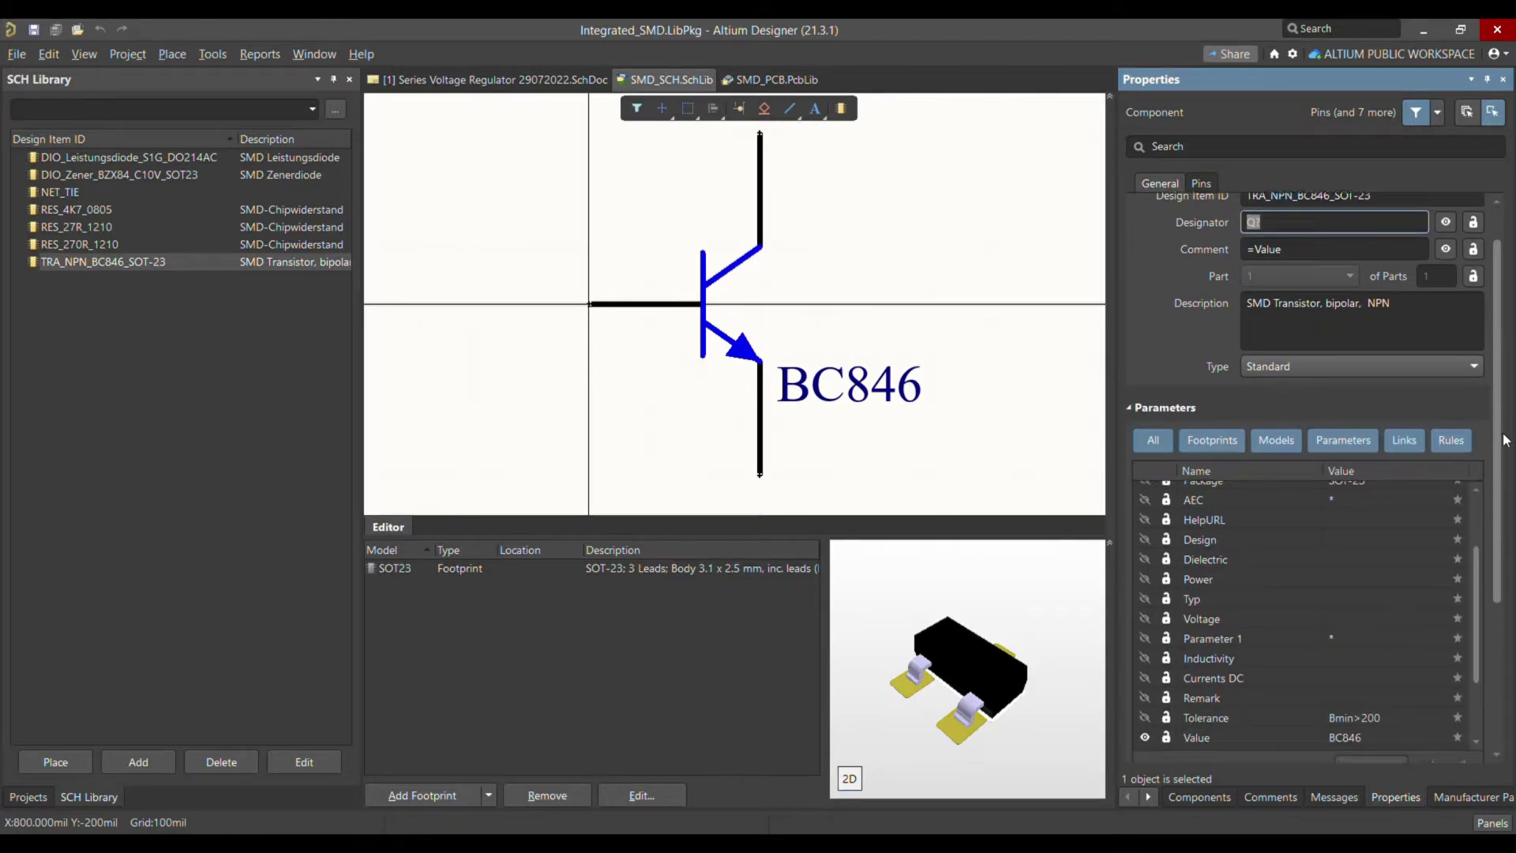
drag(1477, 532, 1472, 466)
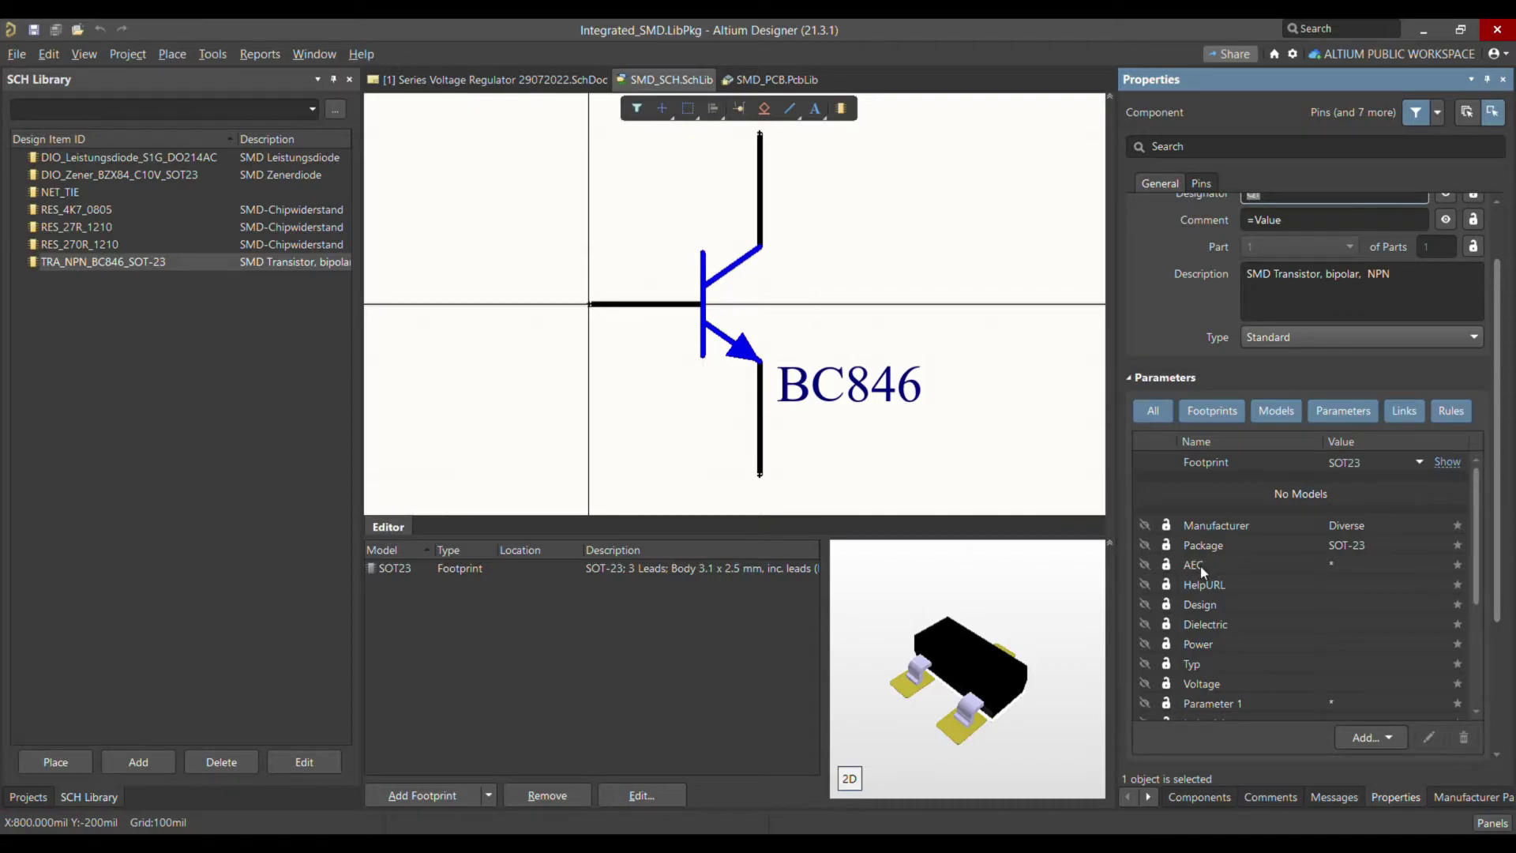
scroll(1249, 575, down, 1)
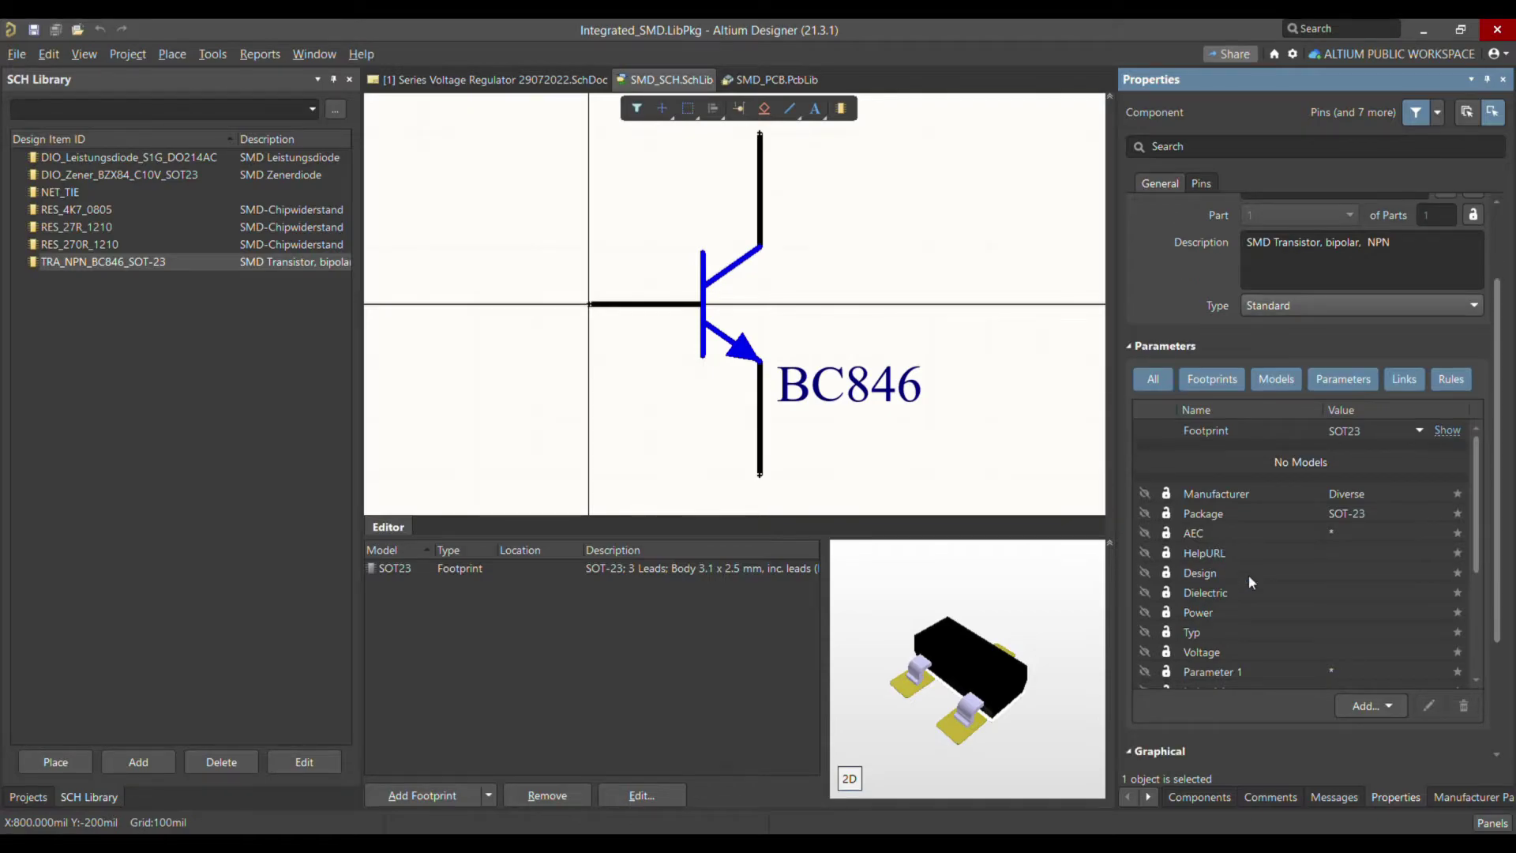
drag(1480, 500, 1472, 582)
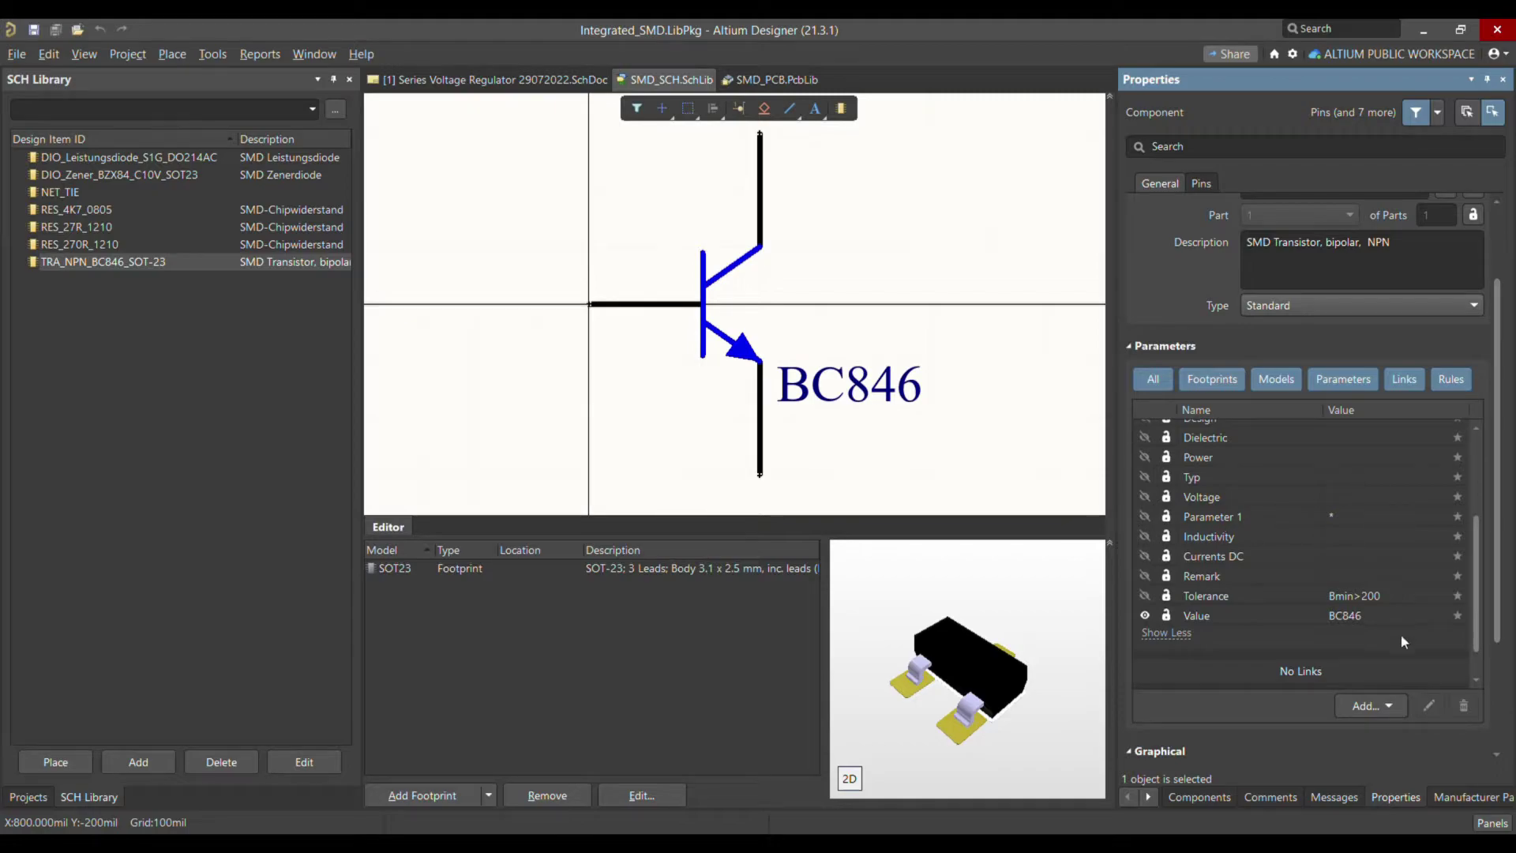
drag(1474, 571, 1476, 589)
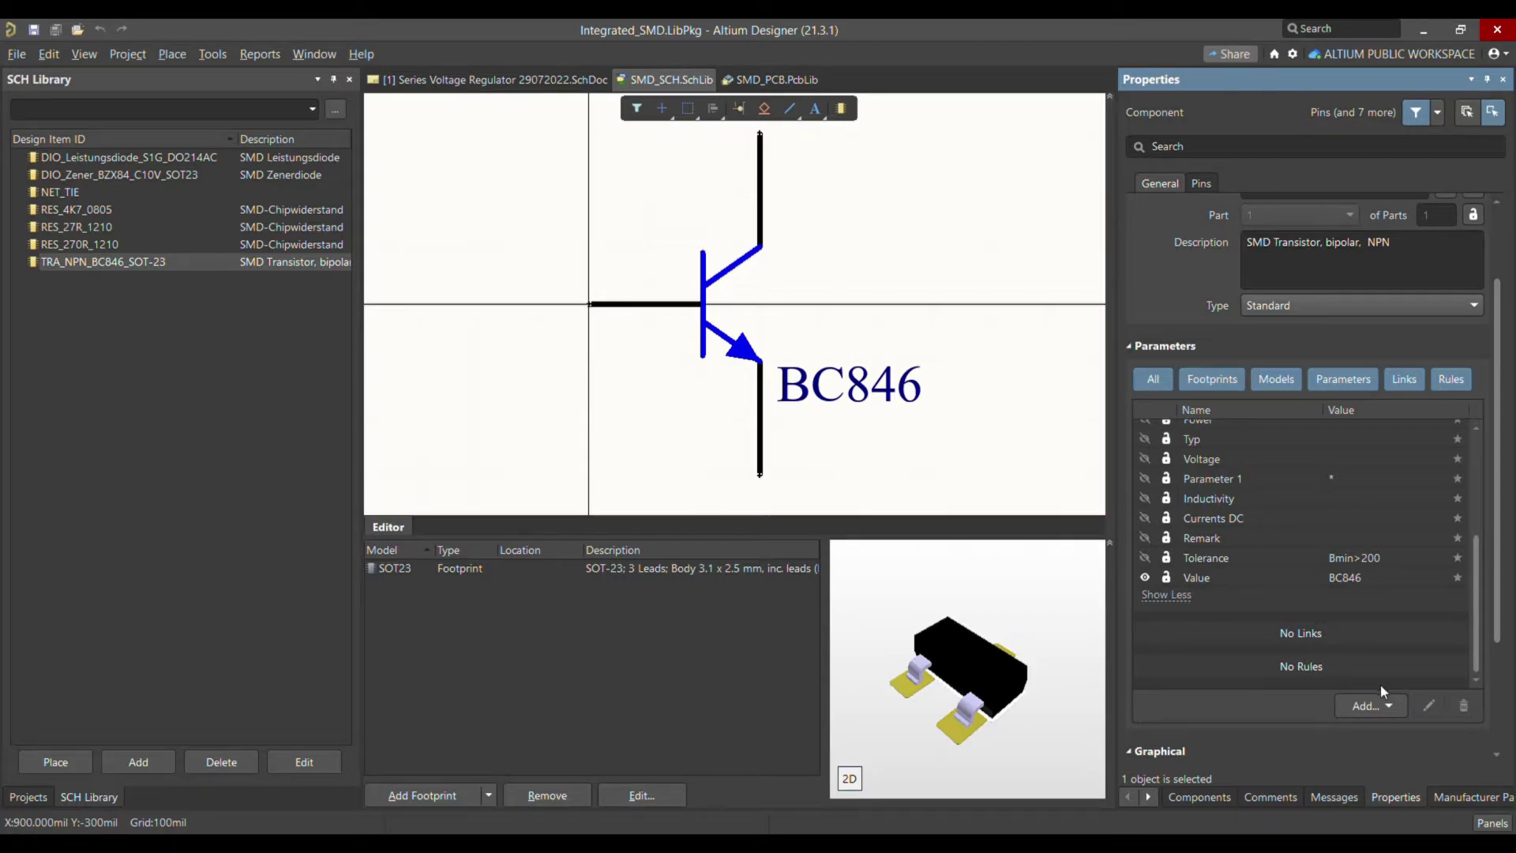
scroll(1129, 390, up, 1)
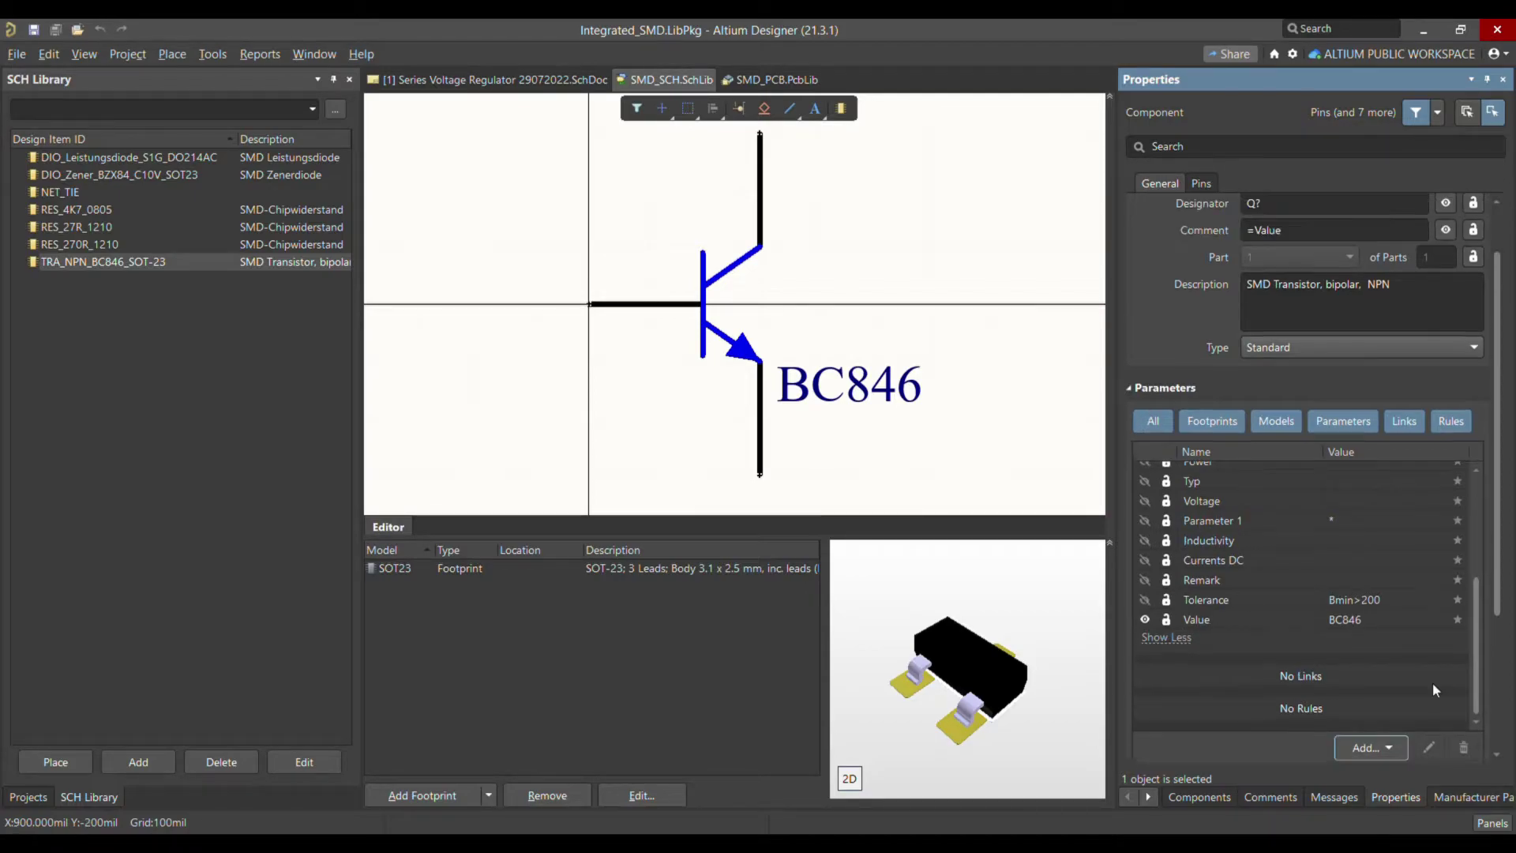
Add a new parameter named Price with value ? to the BC846 transistor.
click(1393, 750)
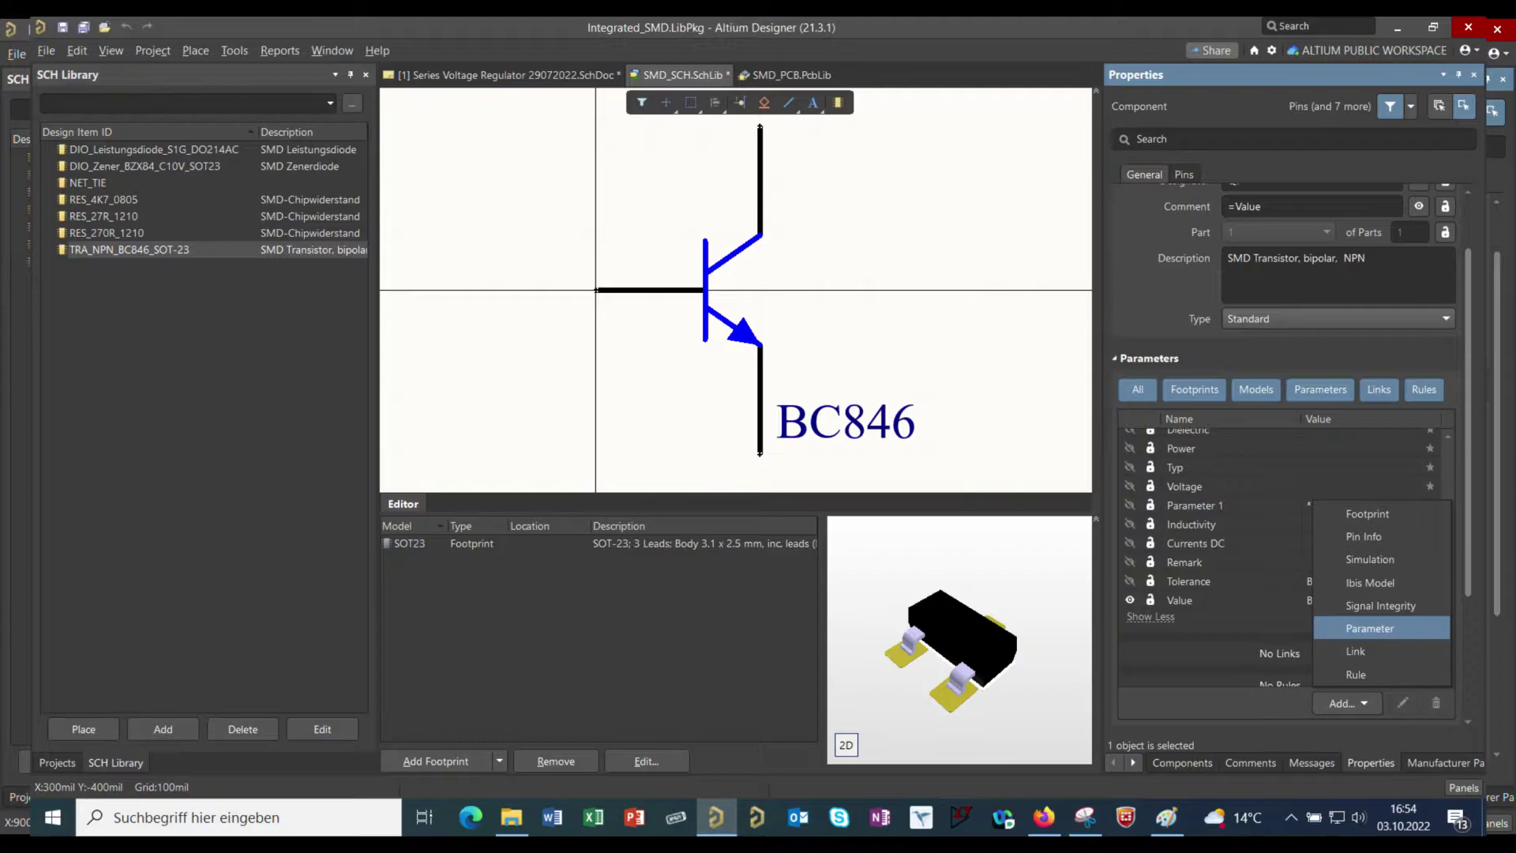
click(1370, 628)
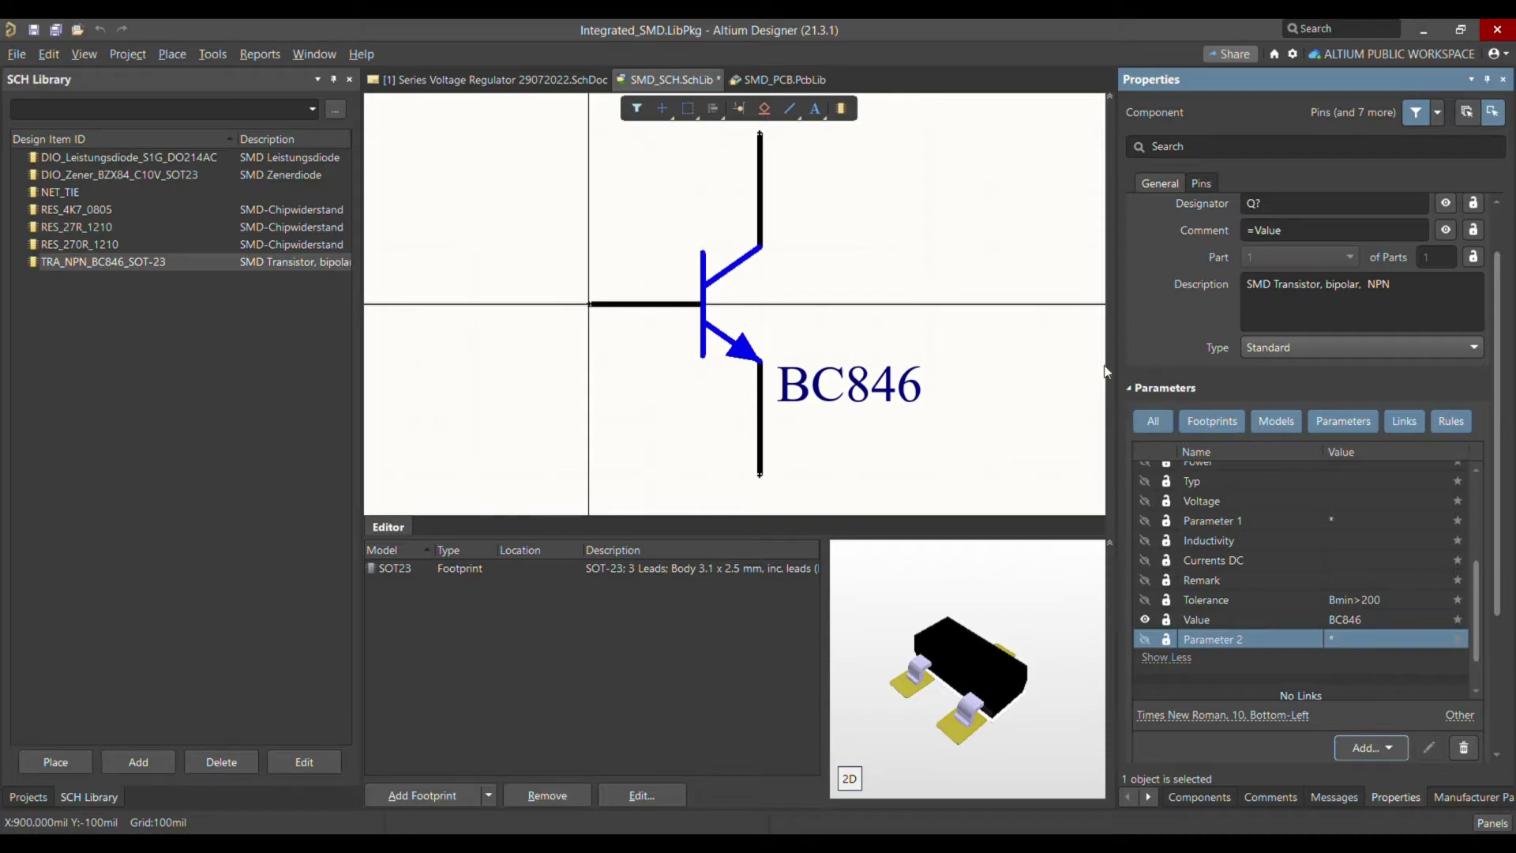
double_click(1244, 642)
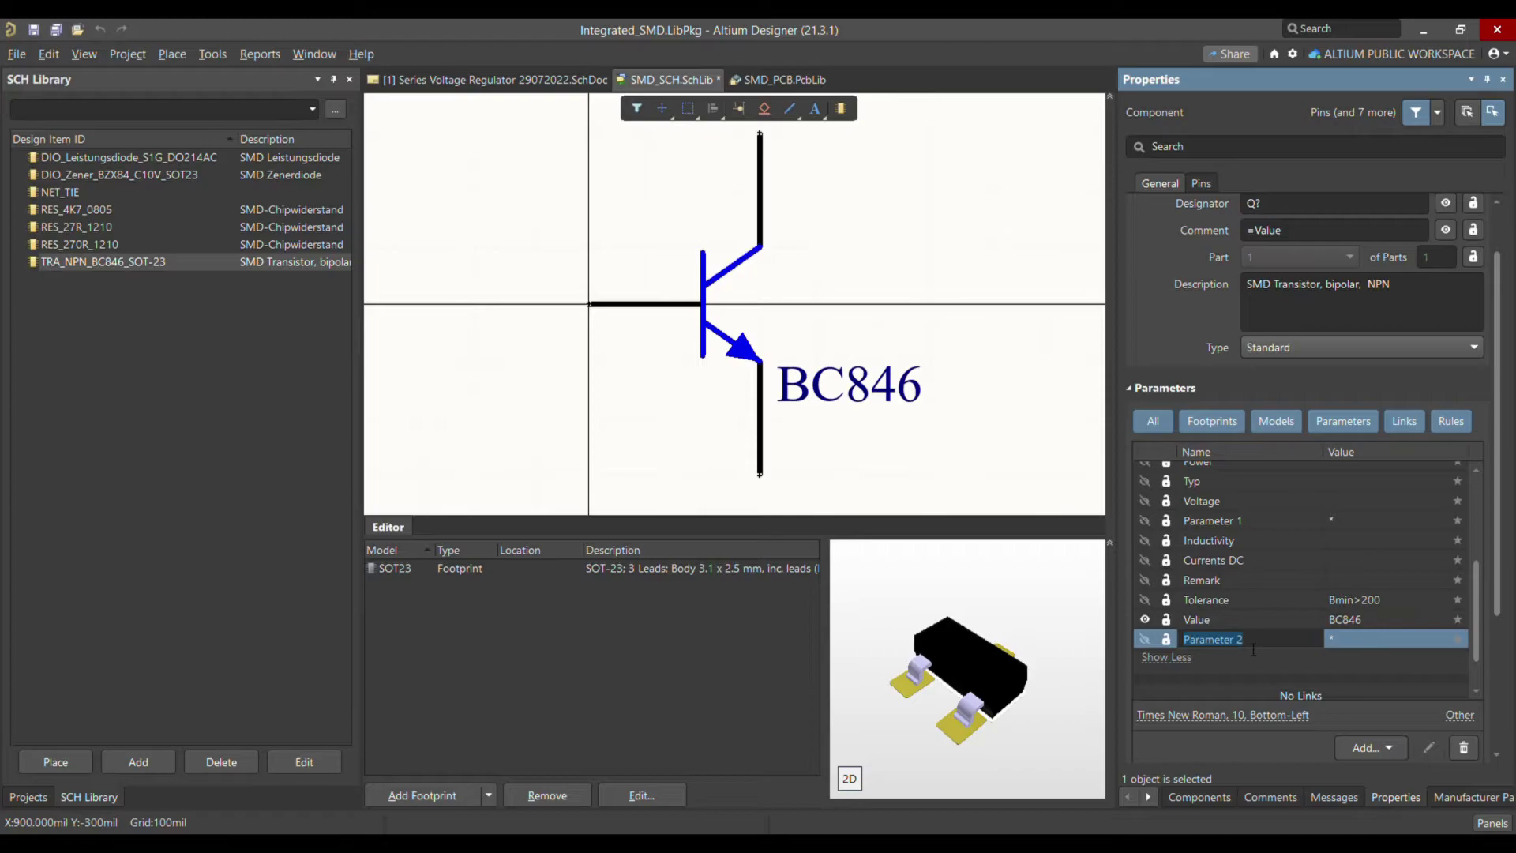
text(Price)
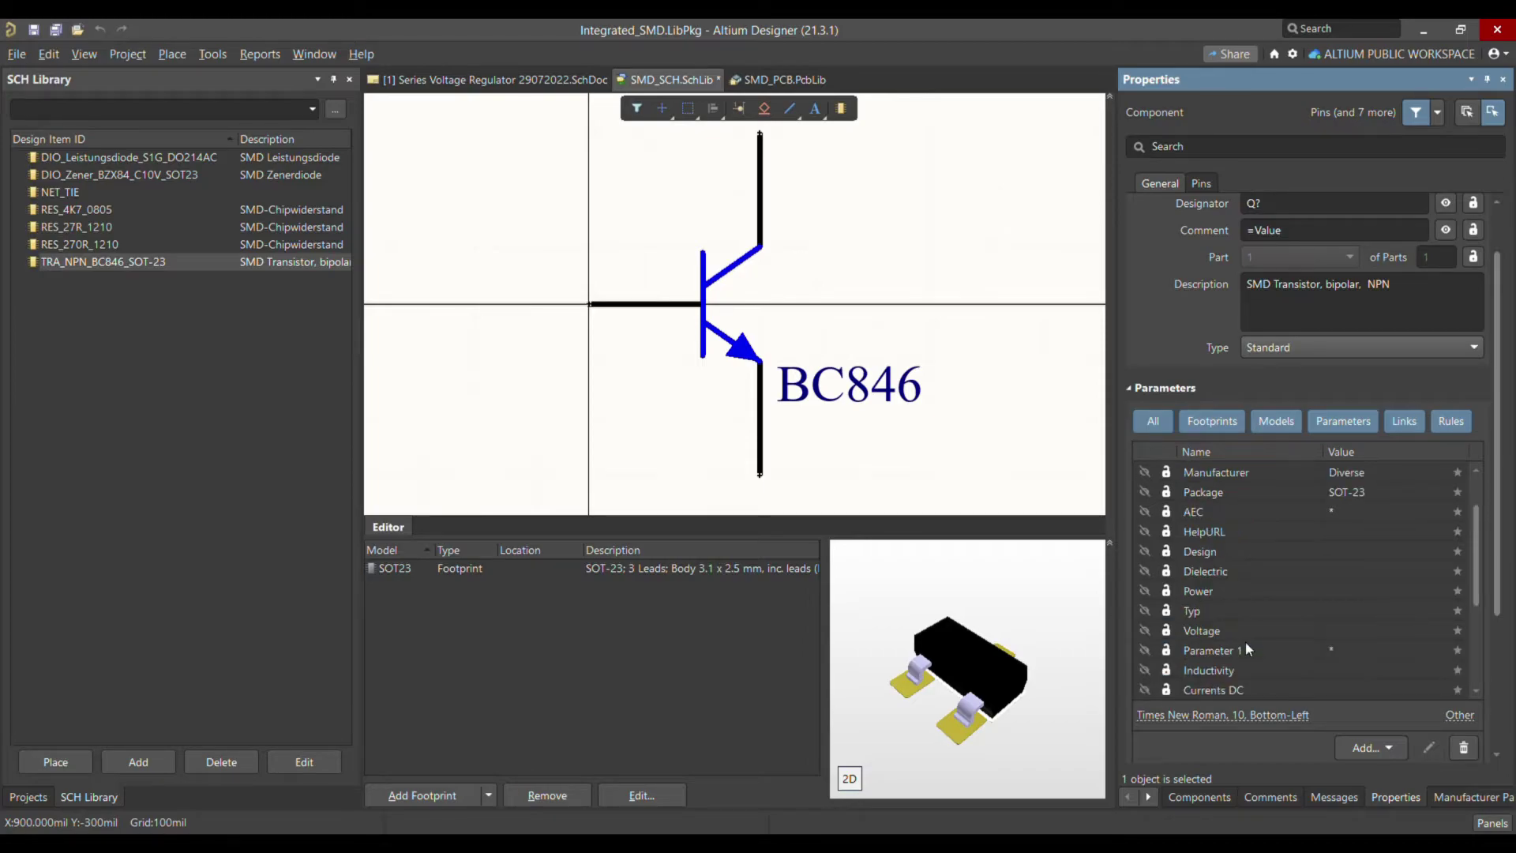
drag(1476, 538, 1453, 602)
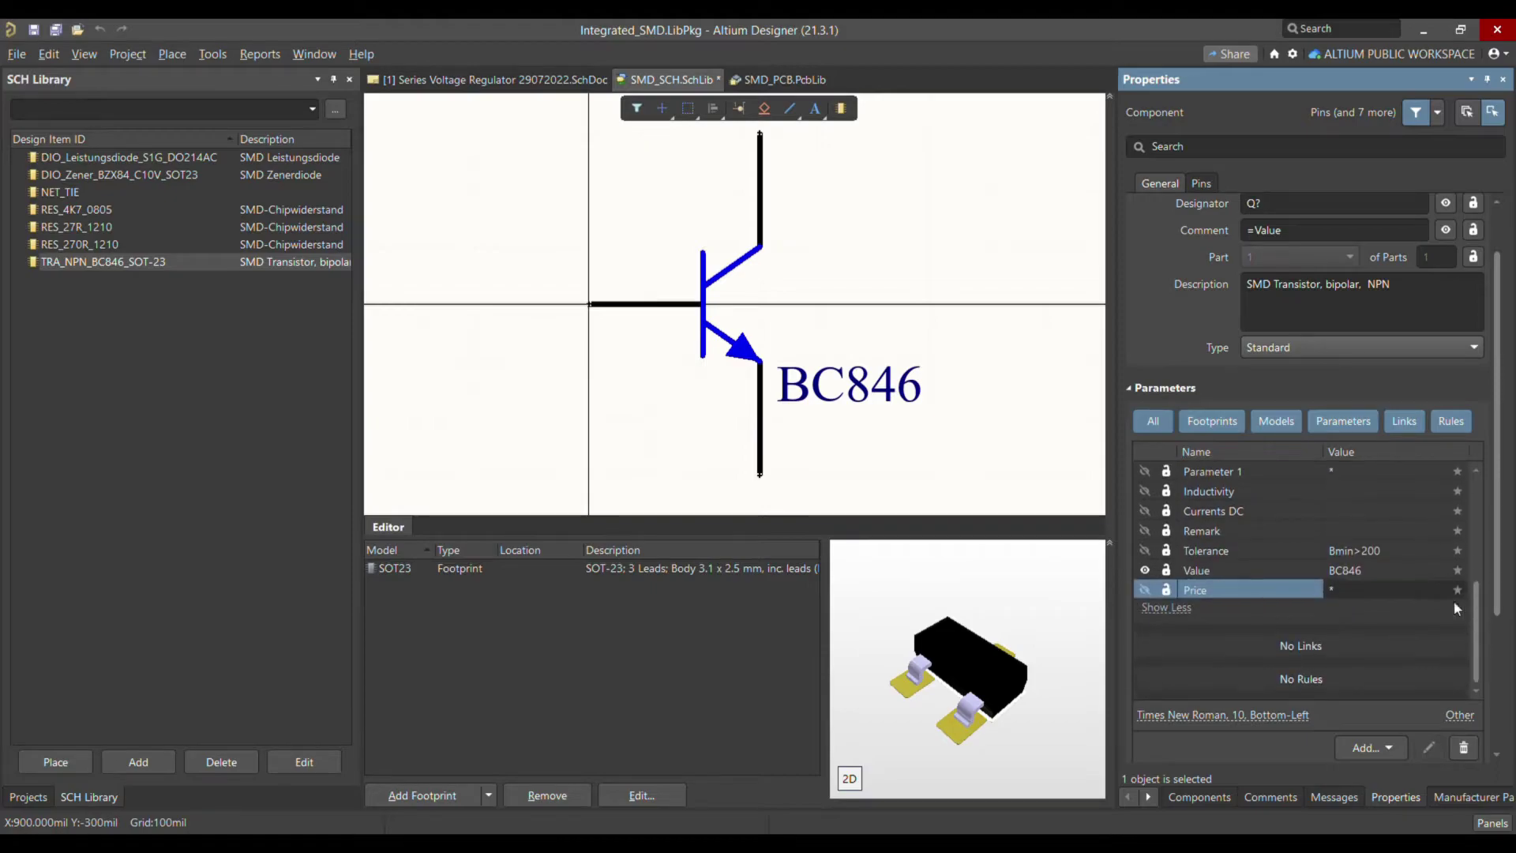
text(?)
View the RES_270R_1210 resistor component, then return to the library component list.
click(102, 247)
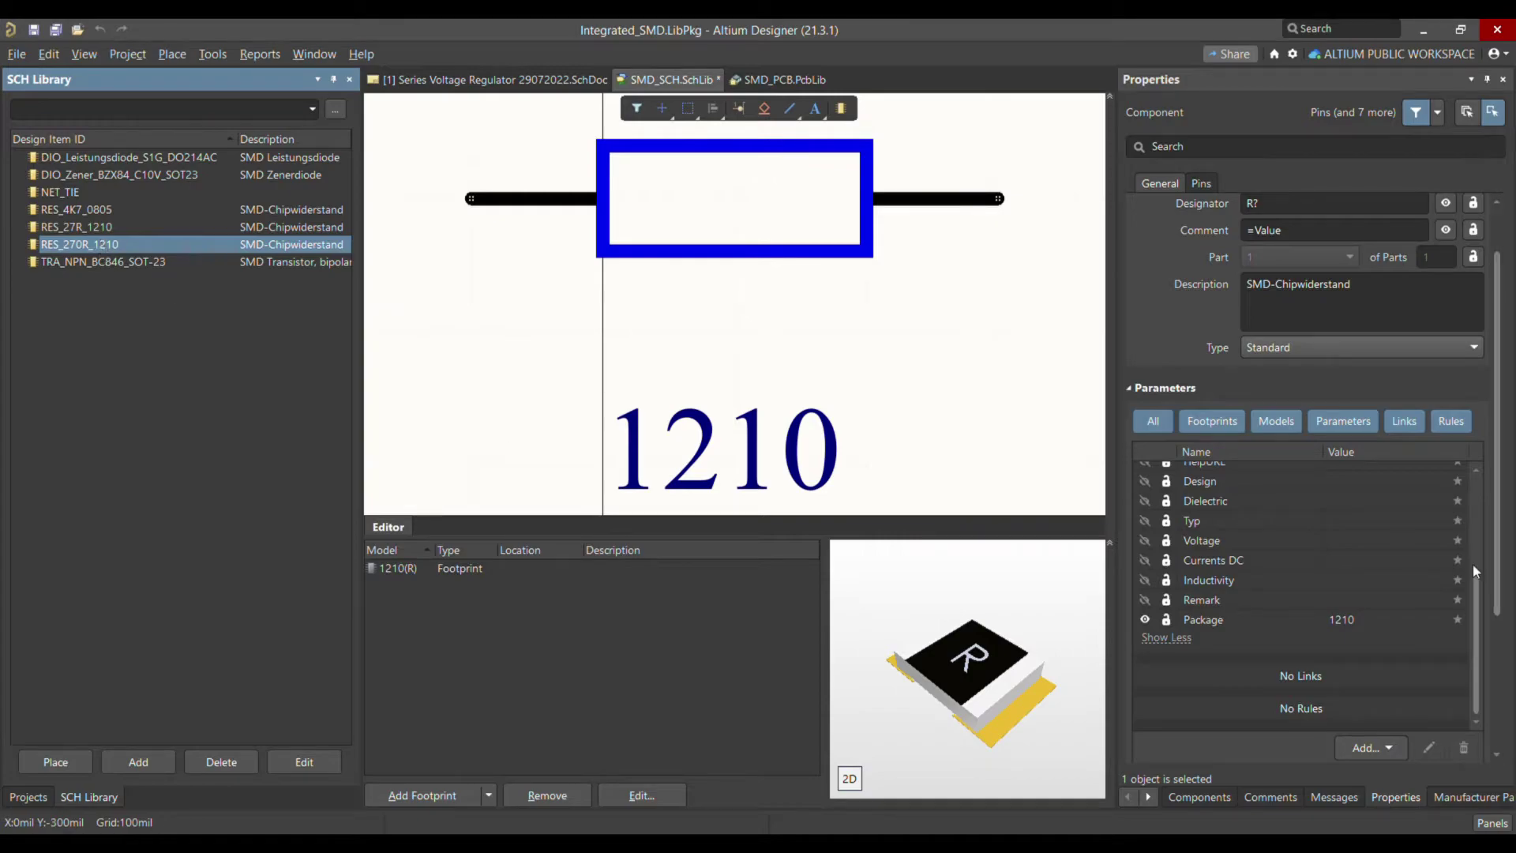
click(1477, 633)
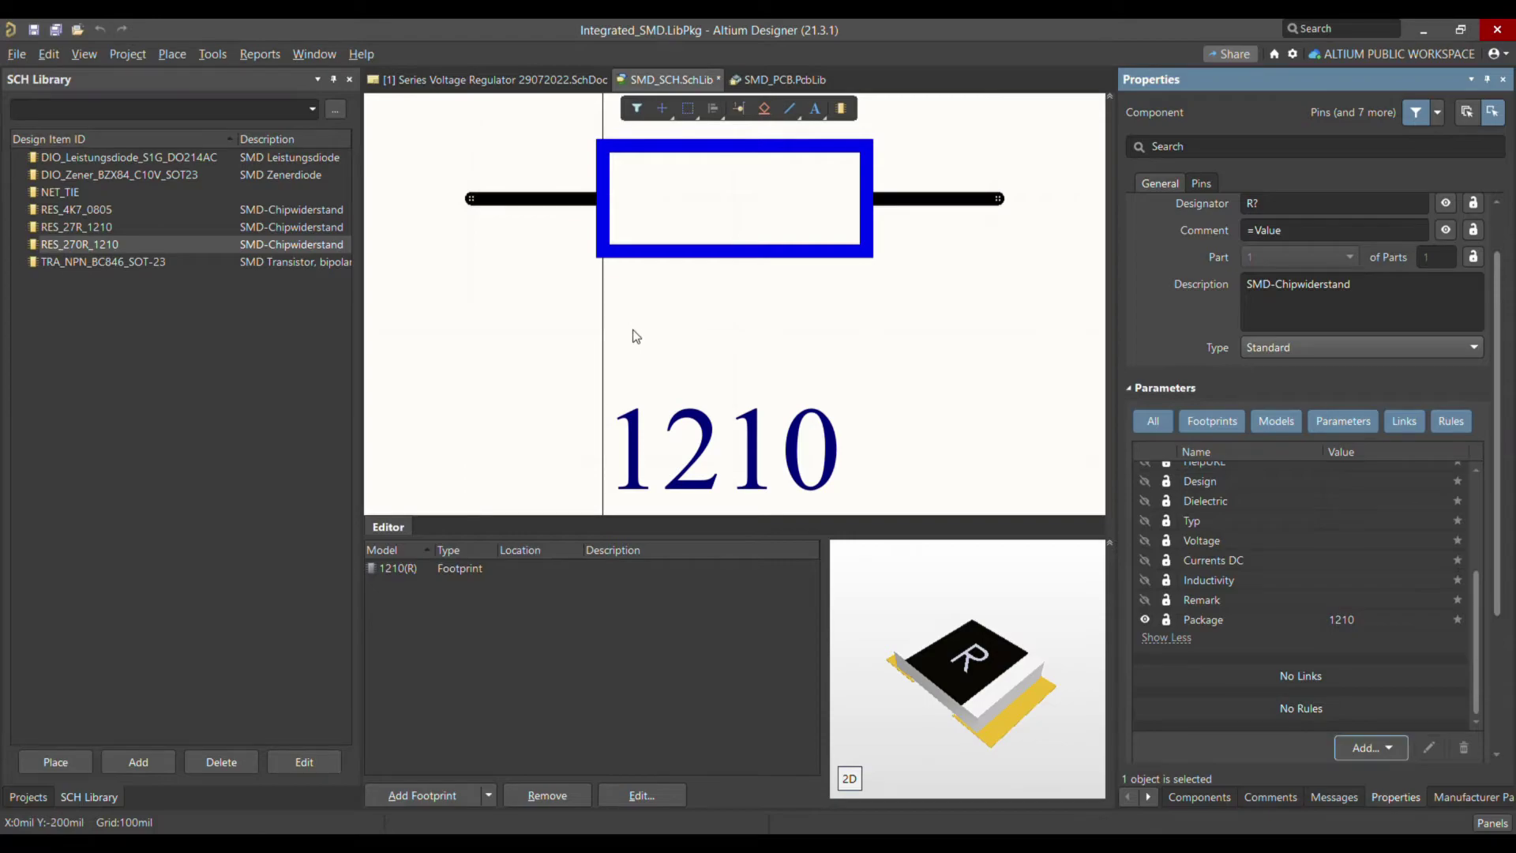
click(119, 309)
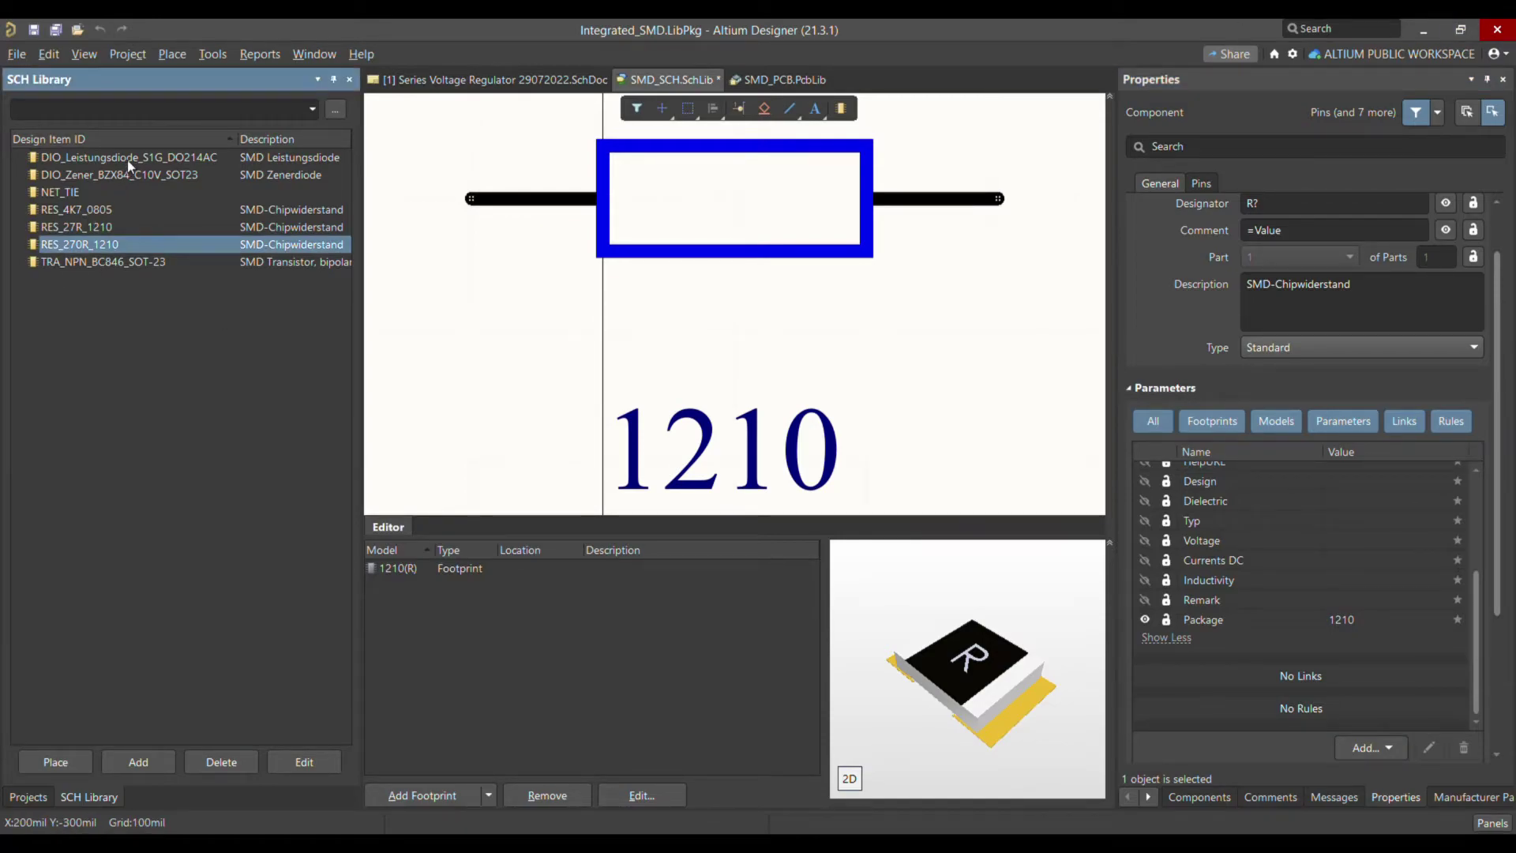
Select all seven components, from the power diode downward, in the SCH Library list.
click(57, 157)
shift+click(89, 180)
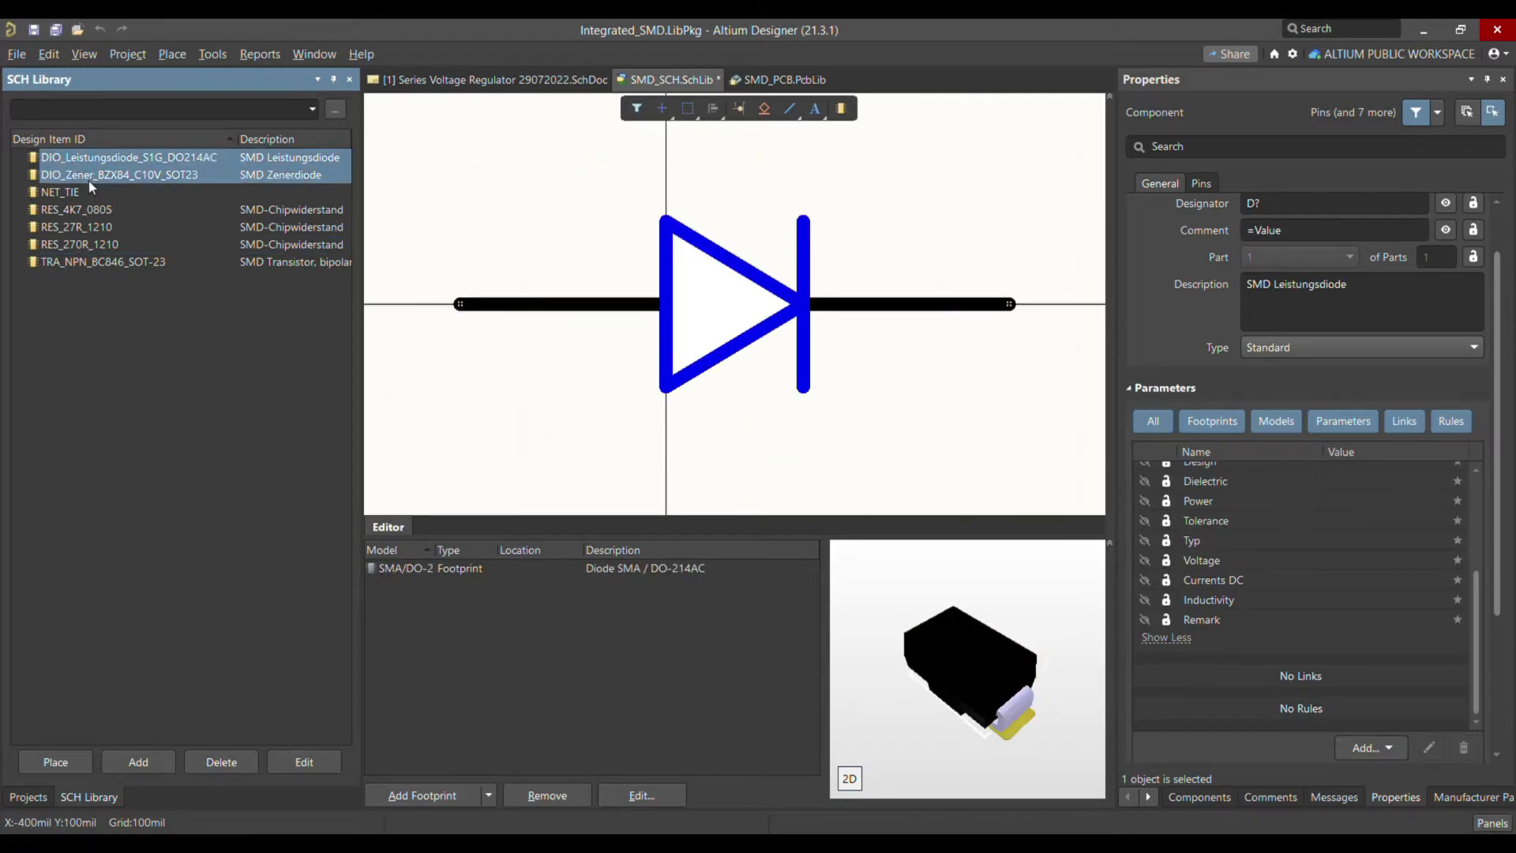
drag(92, 187, 100, 263)
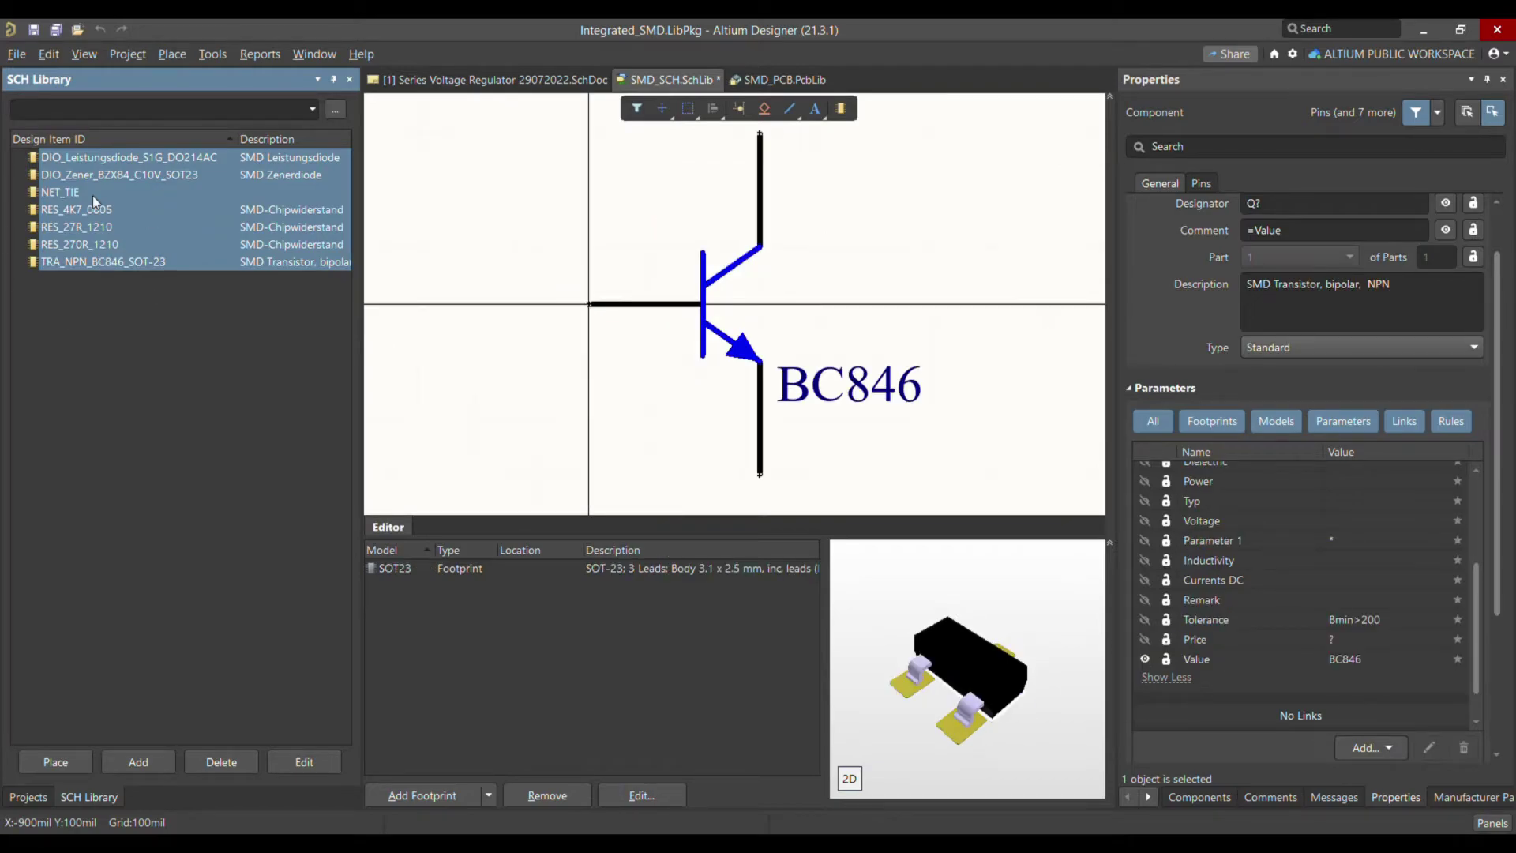
click(210, 55)
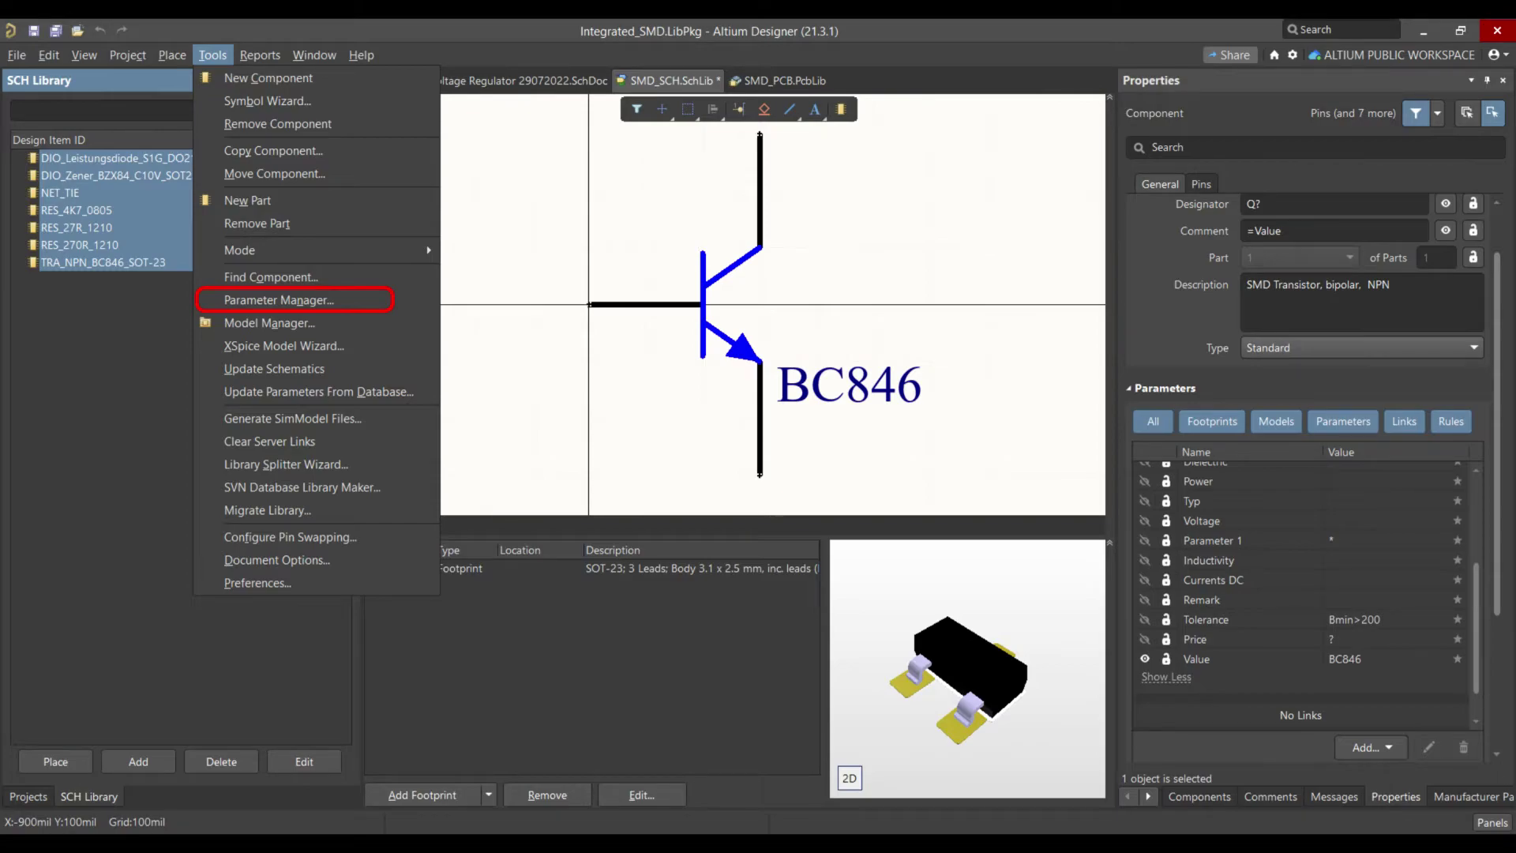
Open the Parameter Manager for the selected parts and accept the default editor options.
click(279, 300)
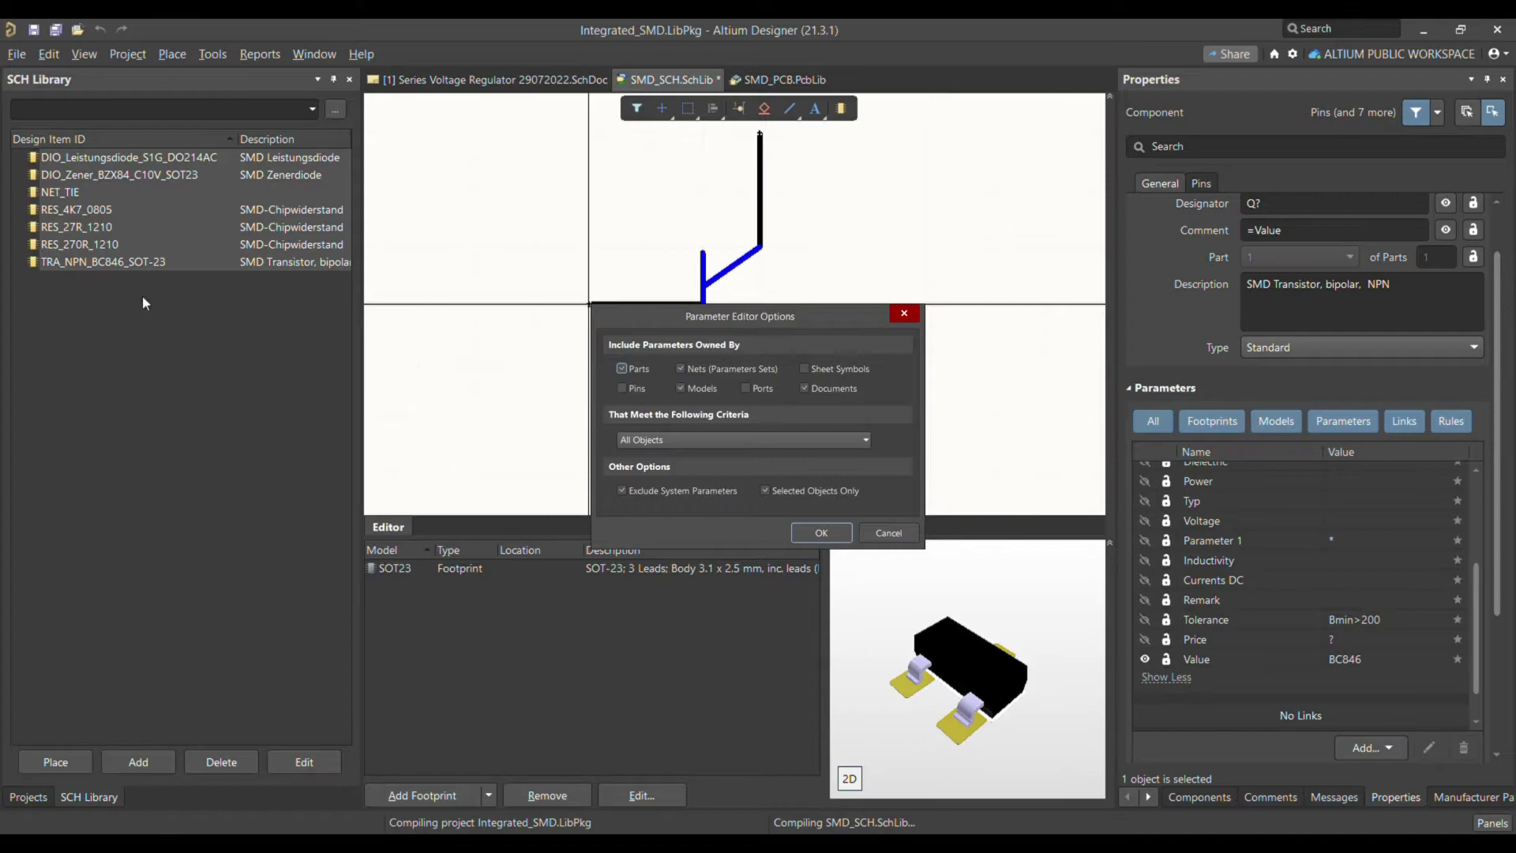
click(822, 533)
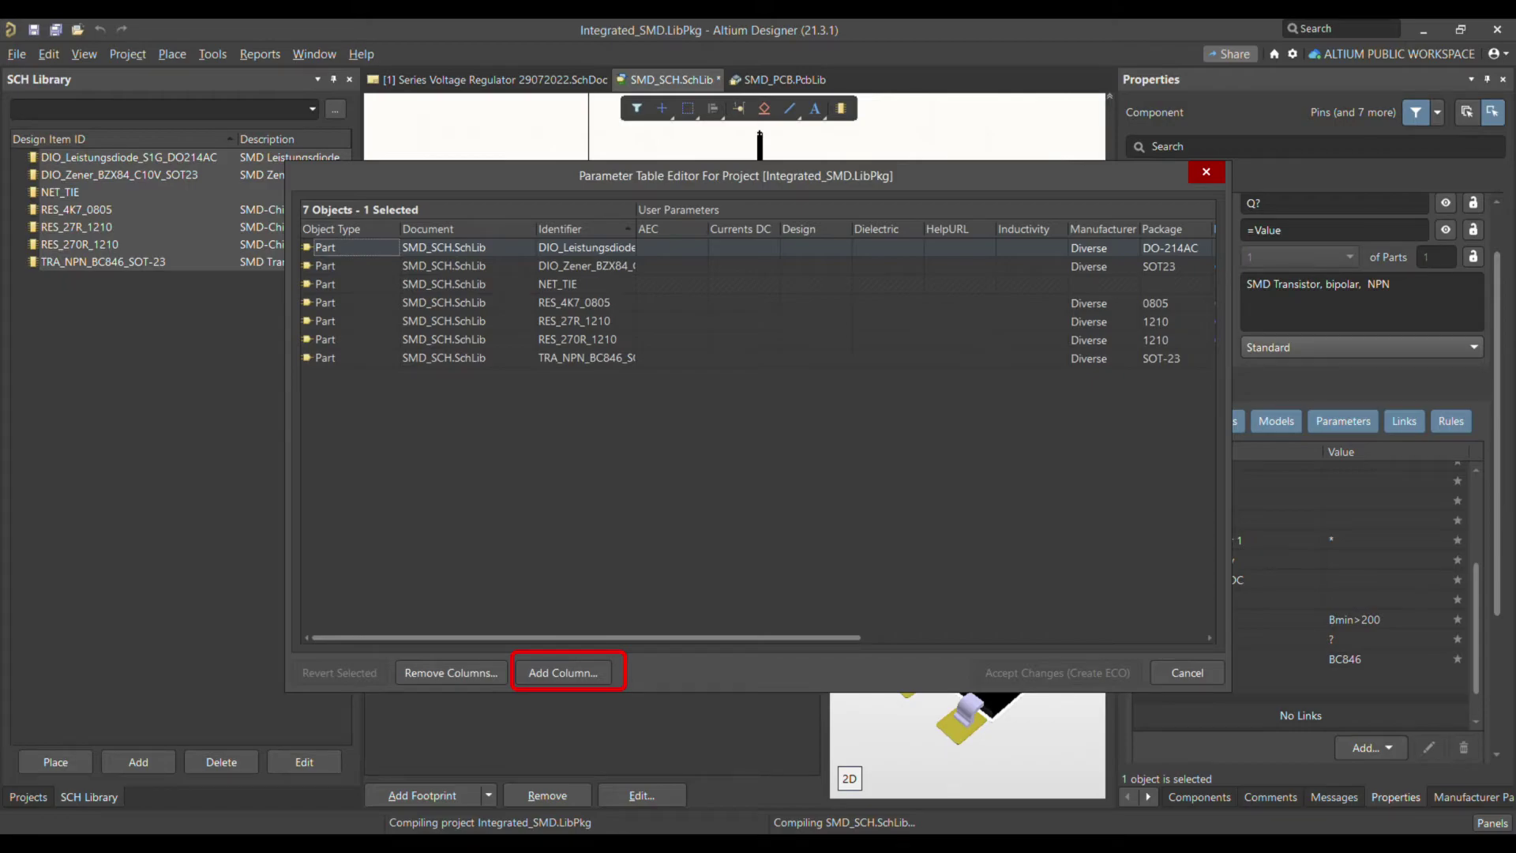
Create parameter Price, added to all objects, with default value ?
text(Price)
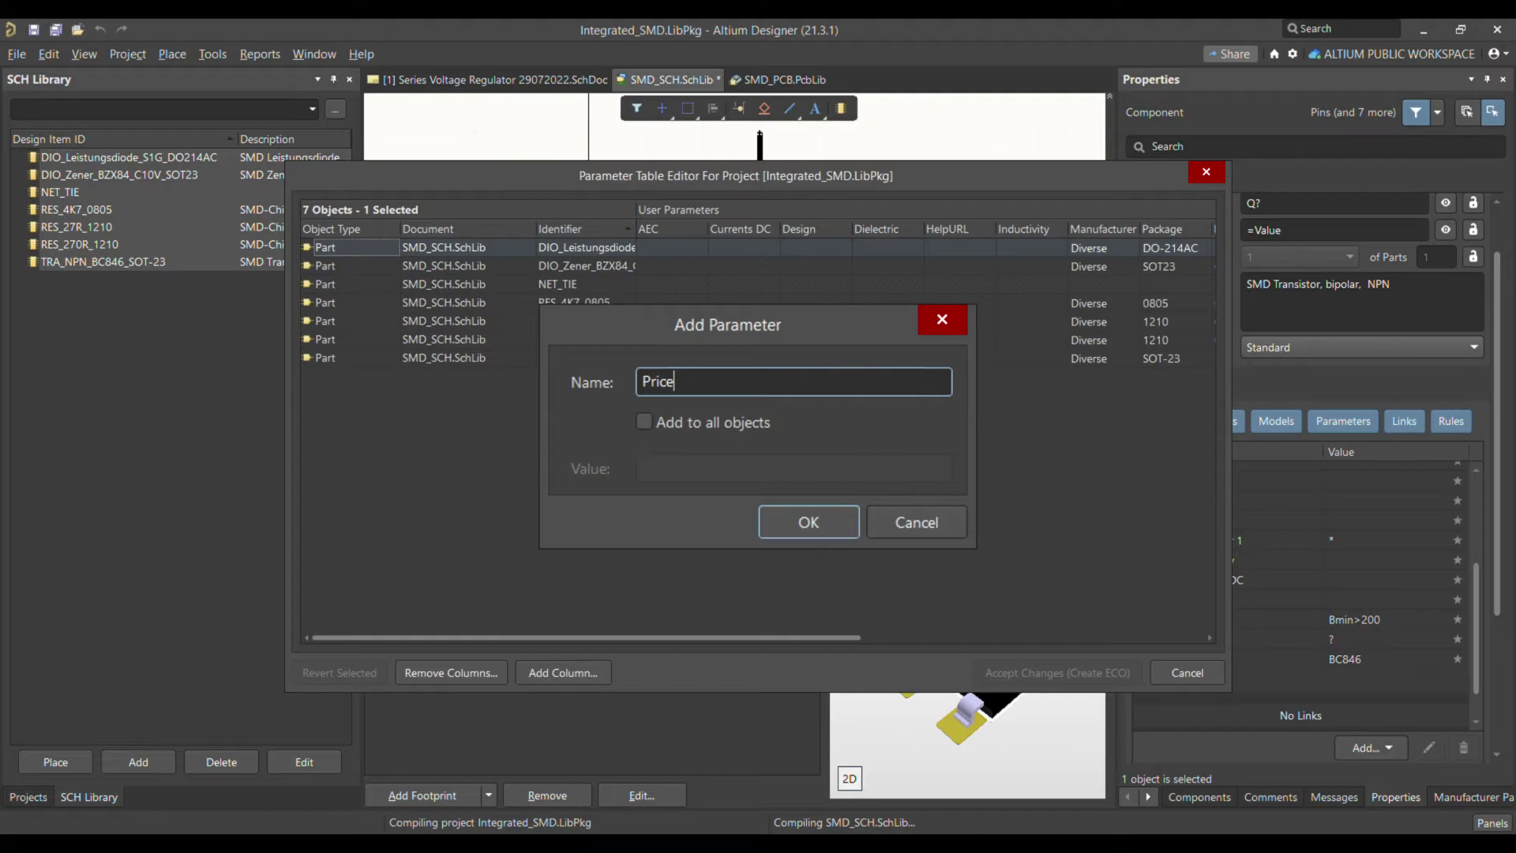
click(645, 422)
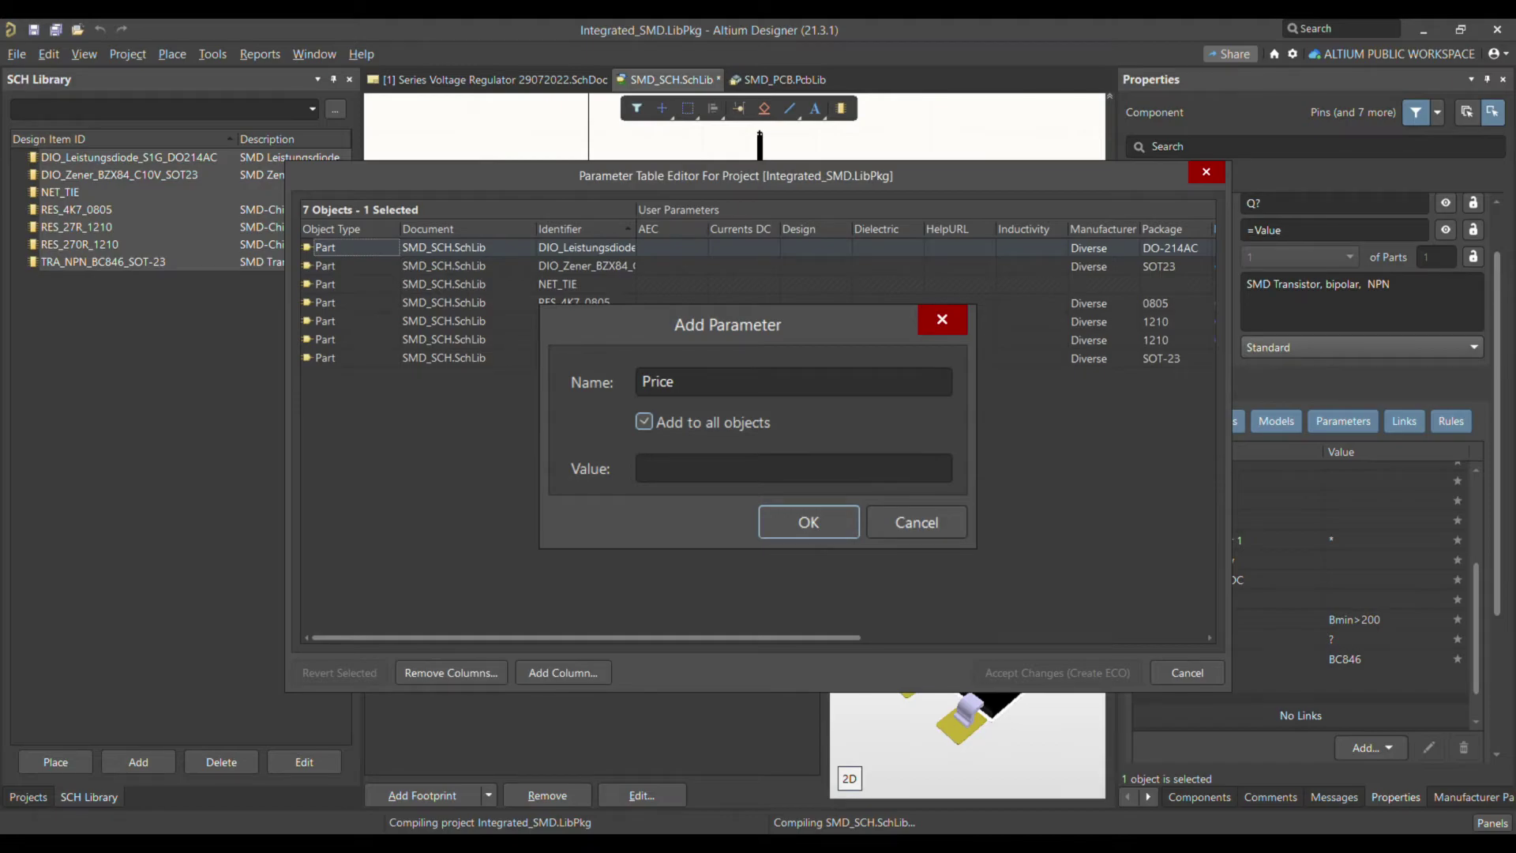
click(687, 467)
text(?)
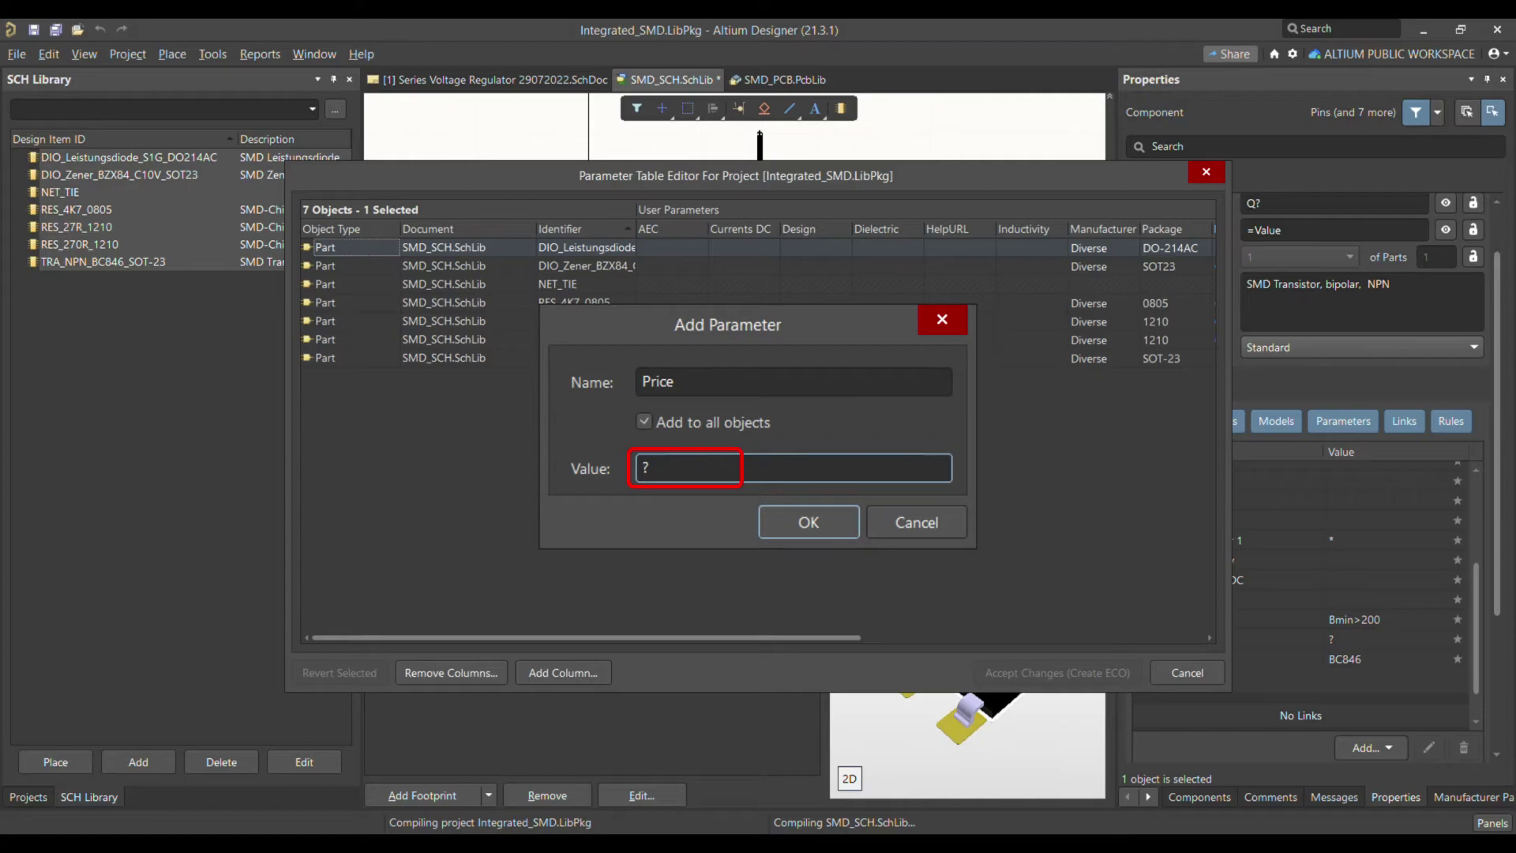
key(Return)
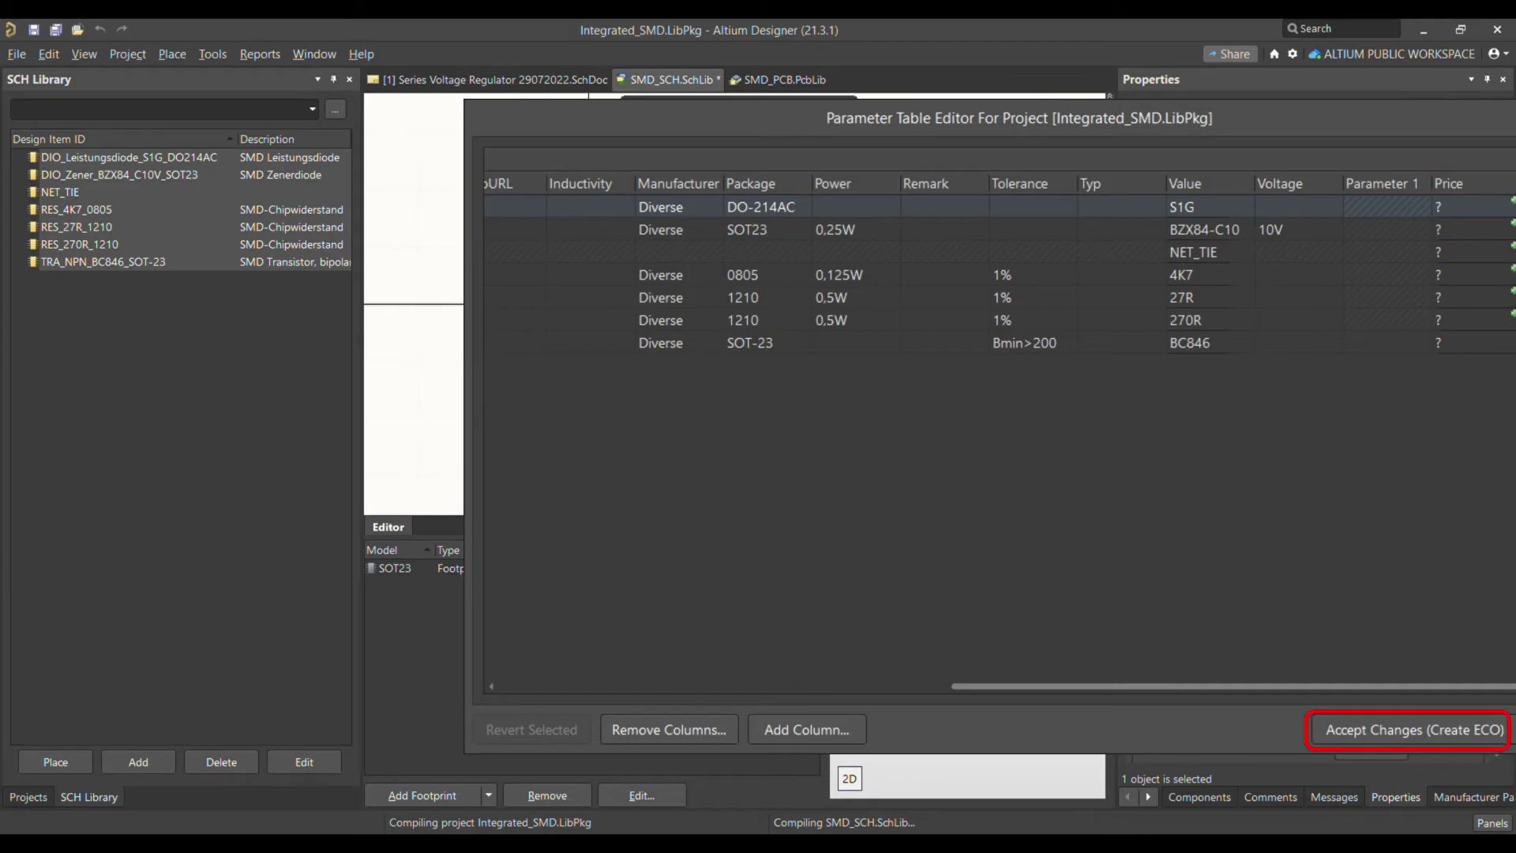
Accept the Price changes as an ECO, then open the DIO_Leistungsdiode component's properties.
key(Return)
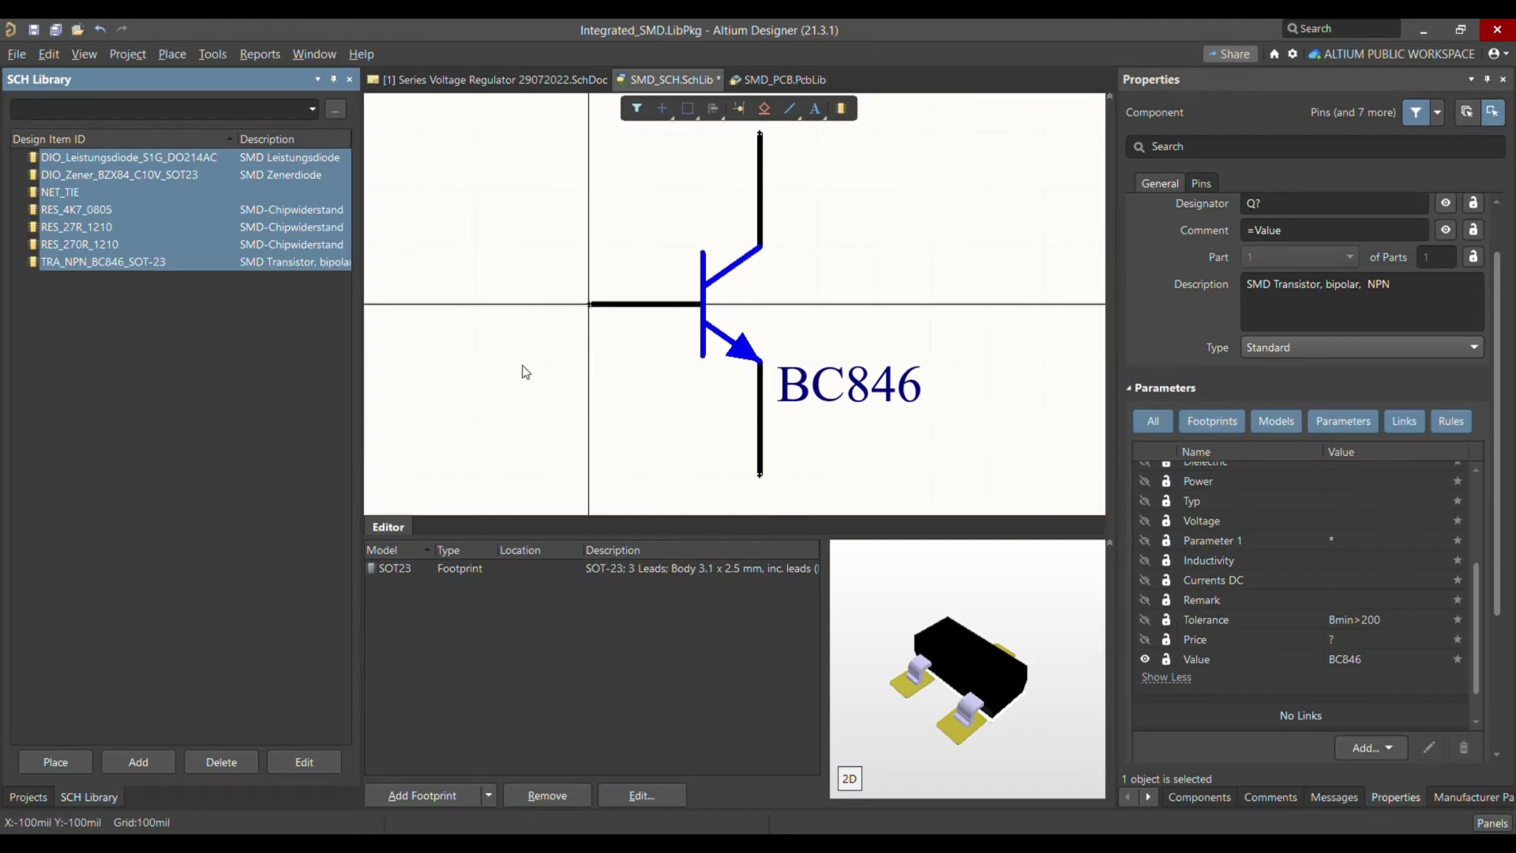
click(115, 158)
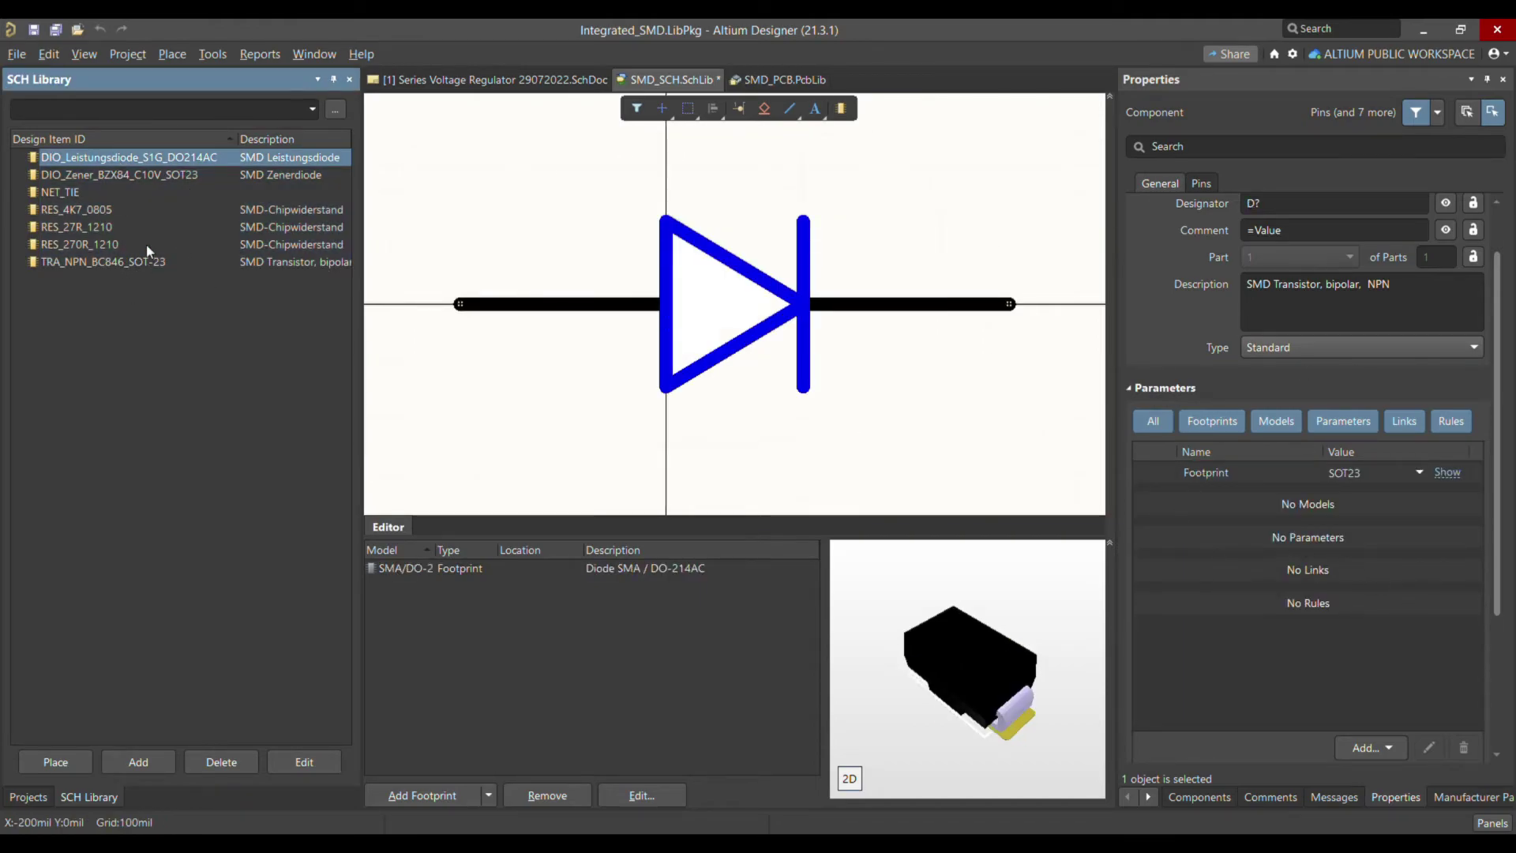
double_click(140, 158)
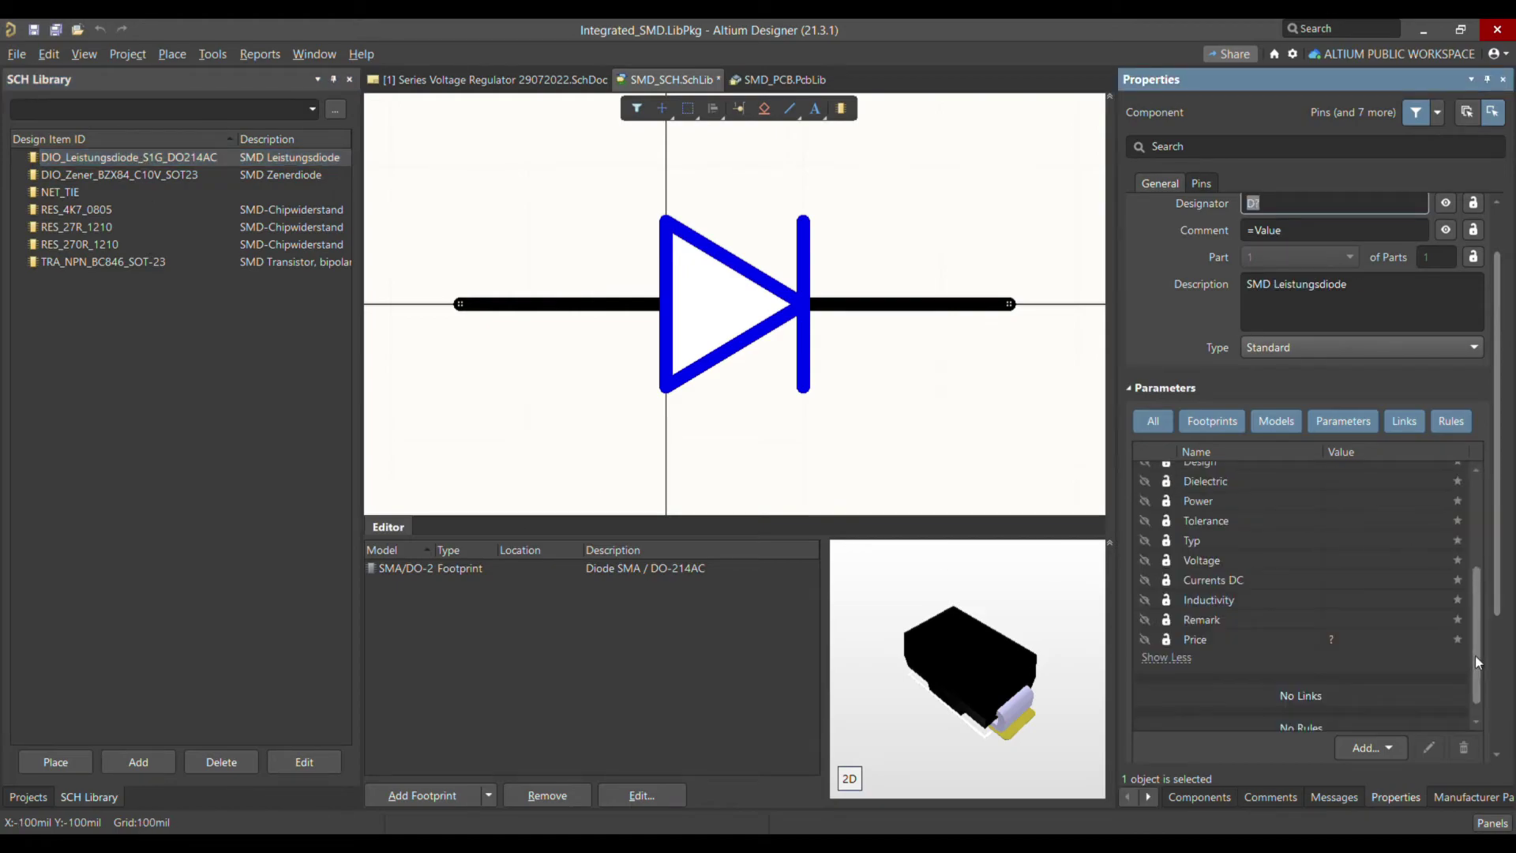
Scroll the power diode's Parameters list to check its Price entry.
scroll(1445, 507, up, 5)
scroll(1449, 537, down, 2)
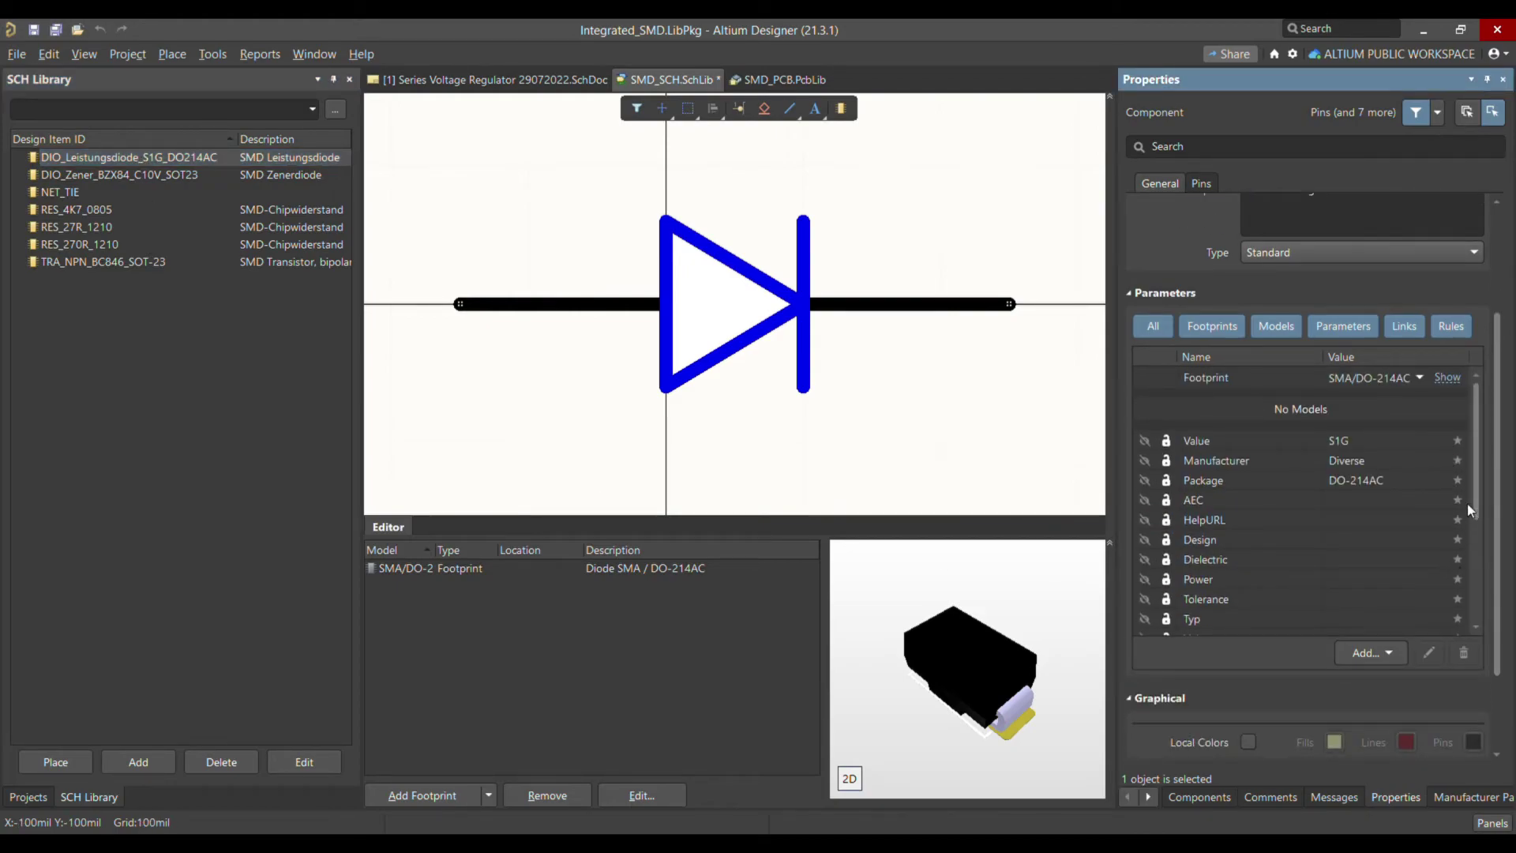
drag(1473, 505, 1477, 605)
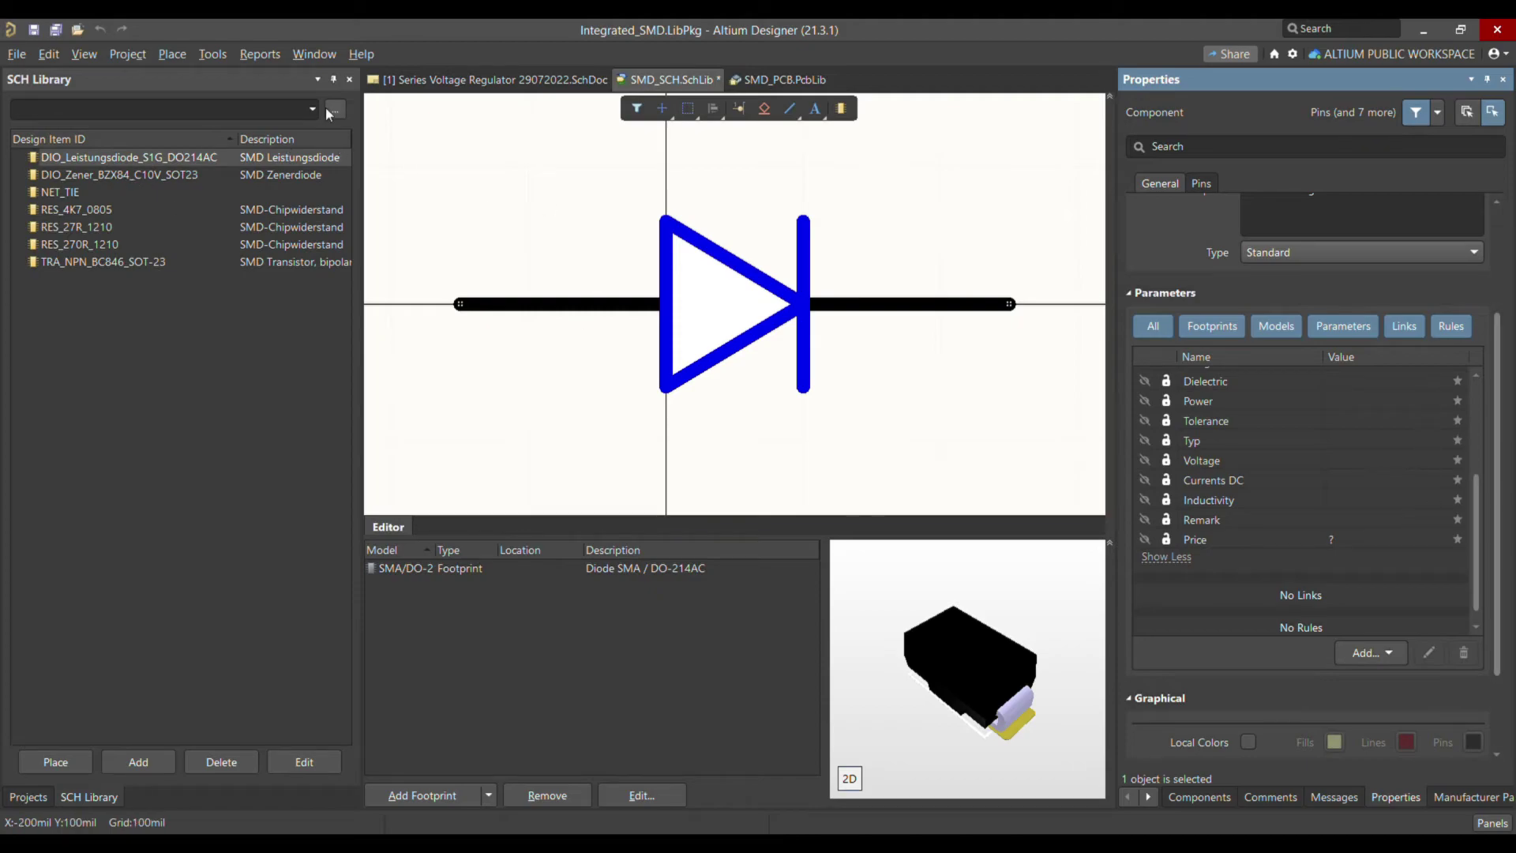
drag(1477, 550, 1481, 518)
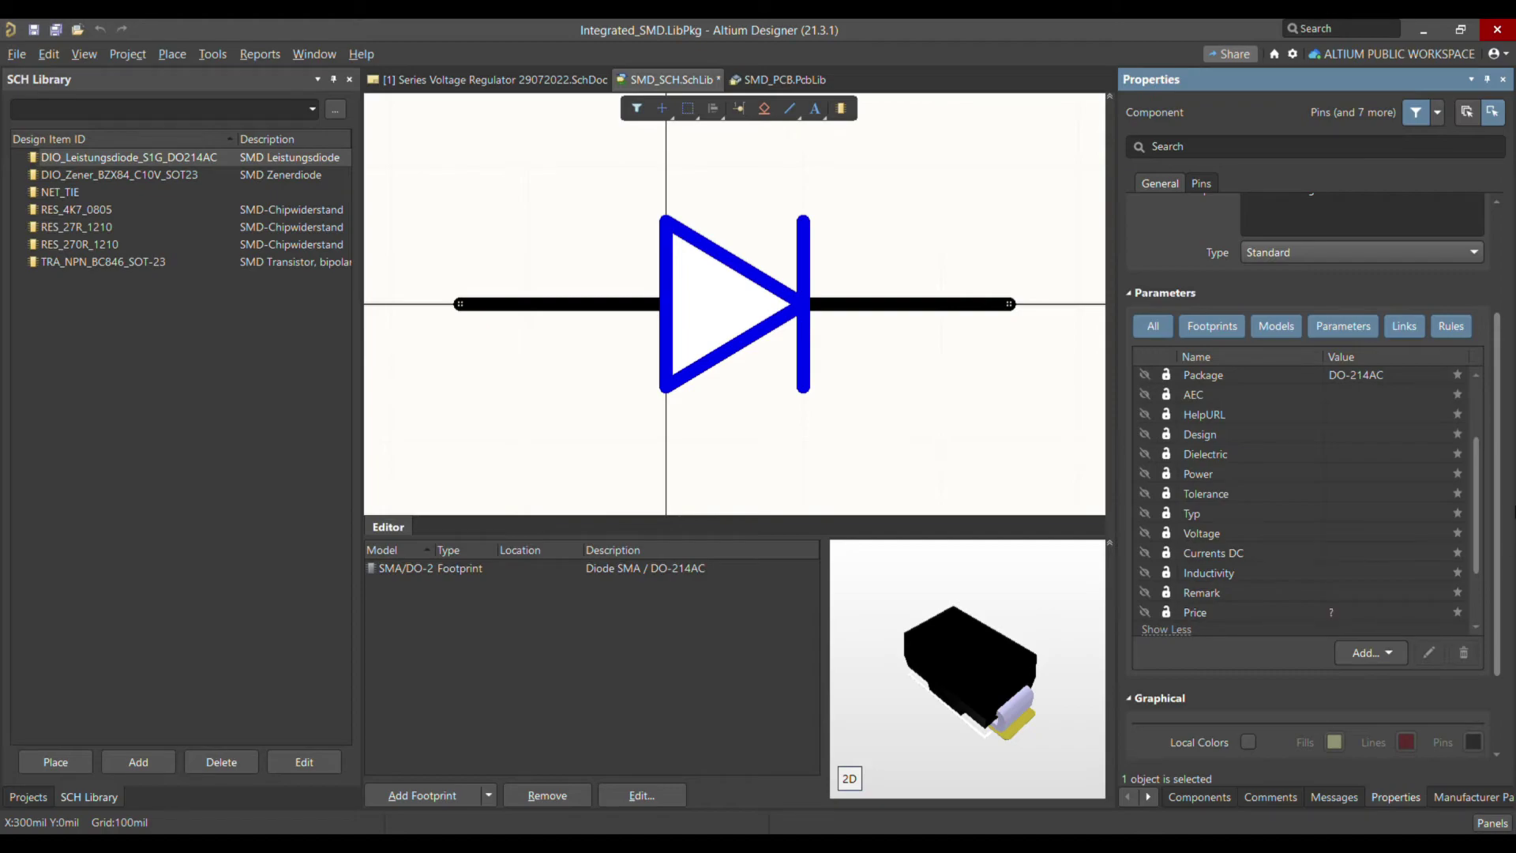
scroll(1476, 496, down, 2)
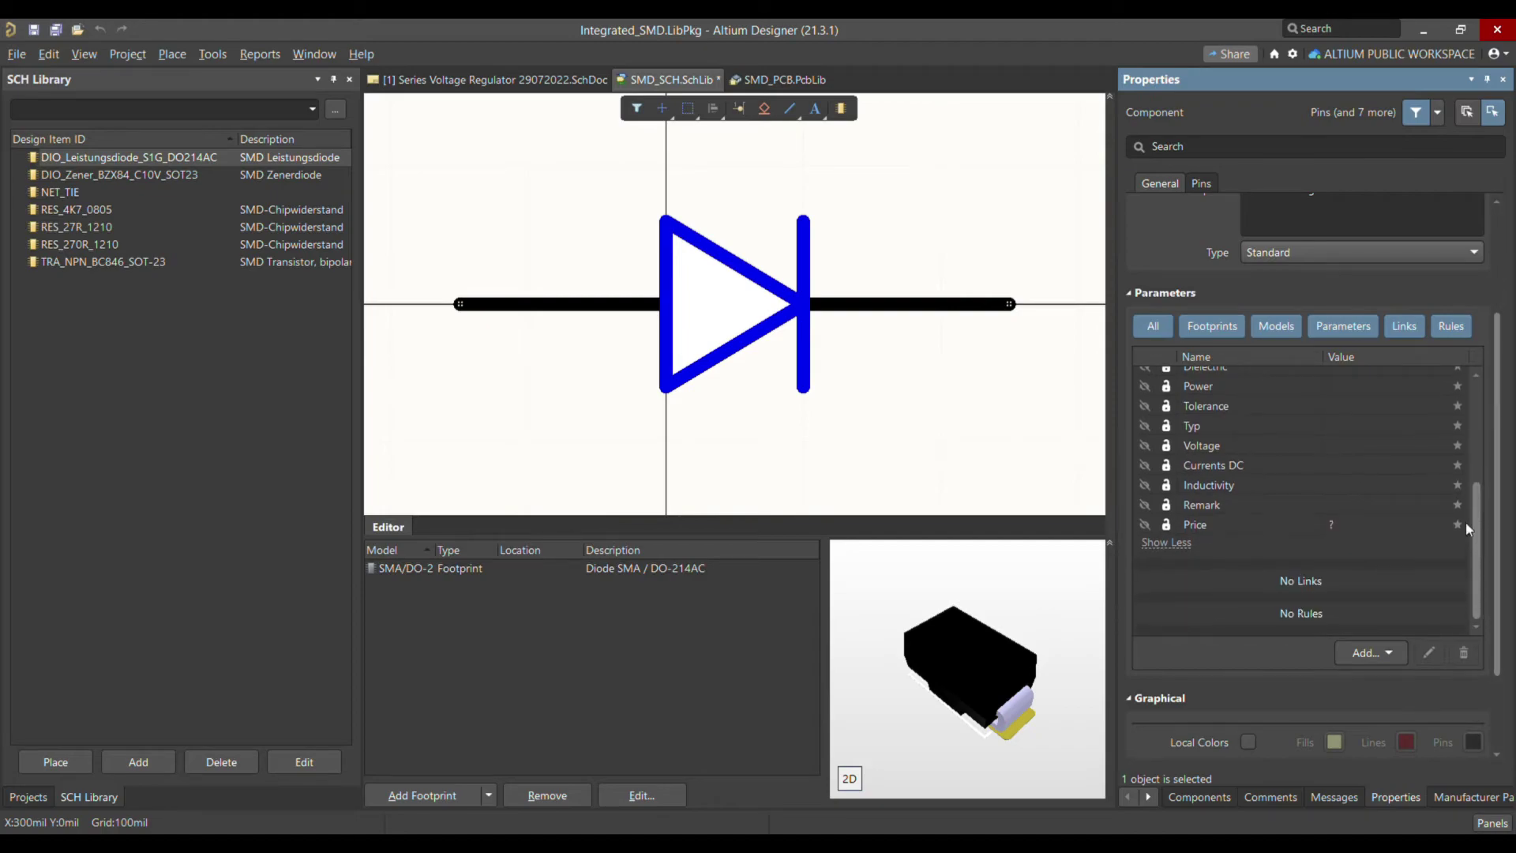
Check the Zener diode, NET_TIE, 0805 resistor, 270R 1210 resistor and BC846 components.
click(89, 176)
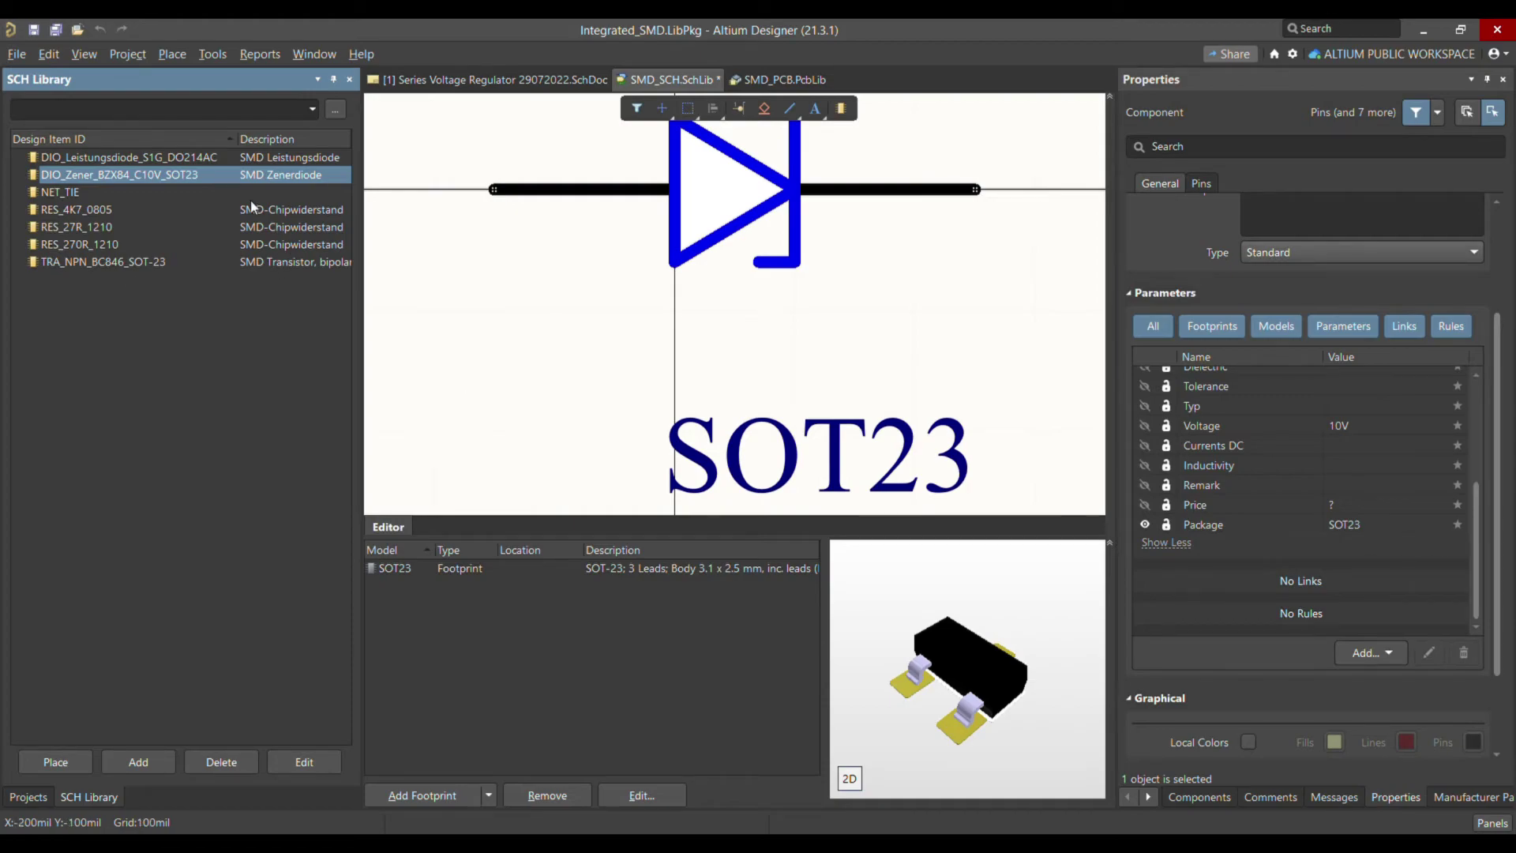
click(116, 191)
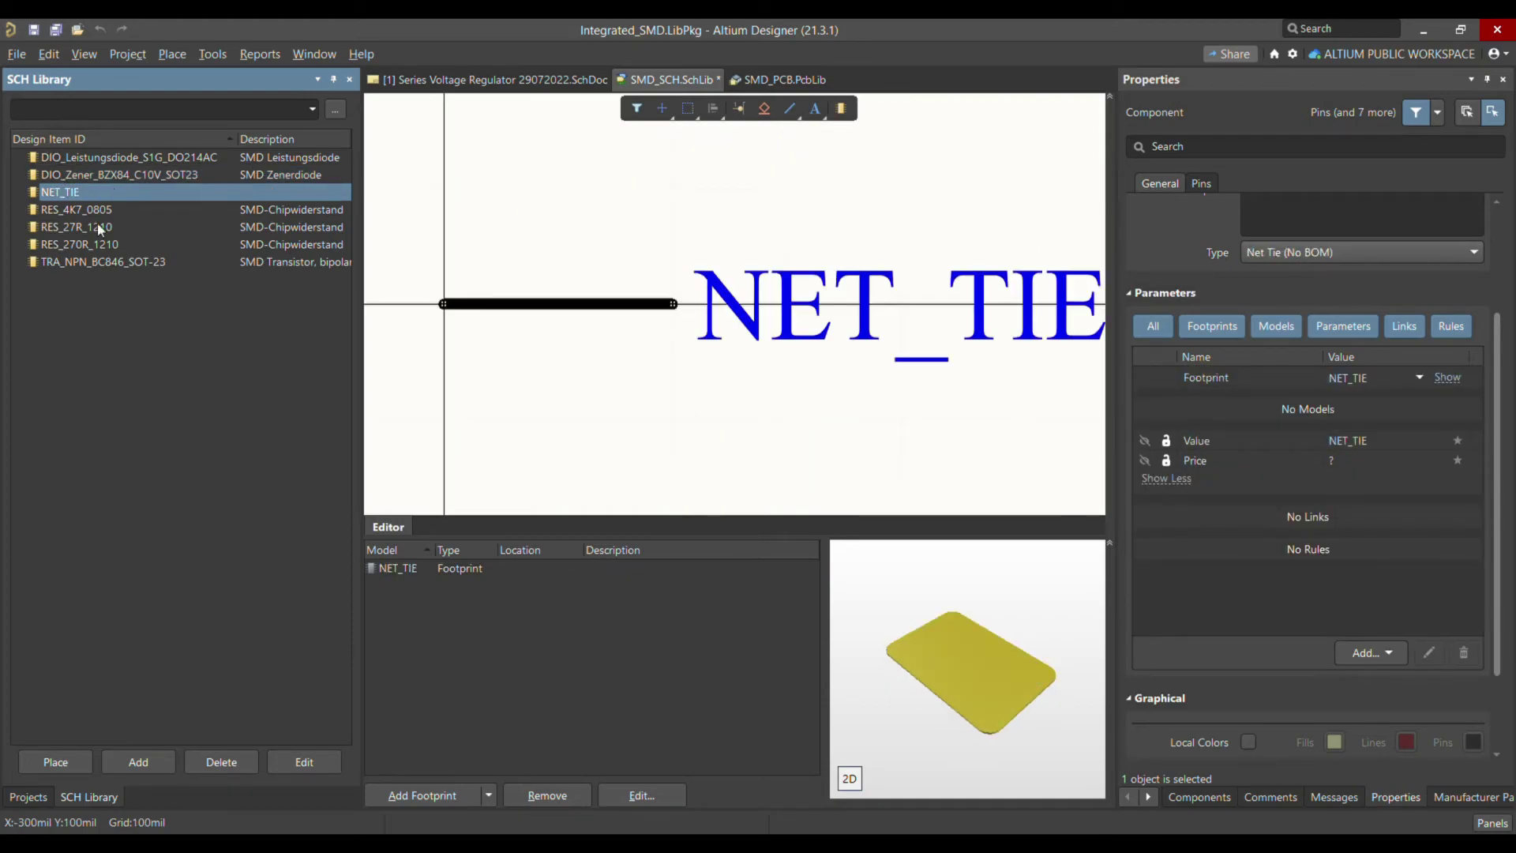
click(98, 211)
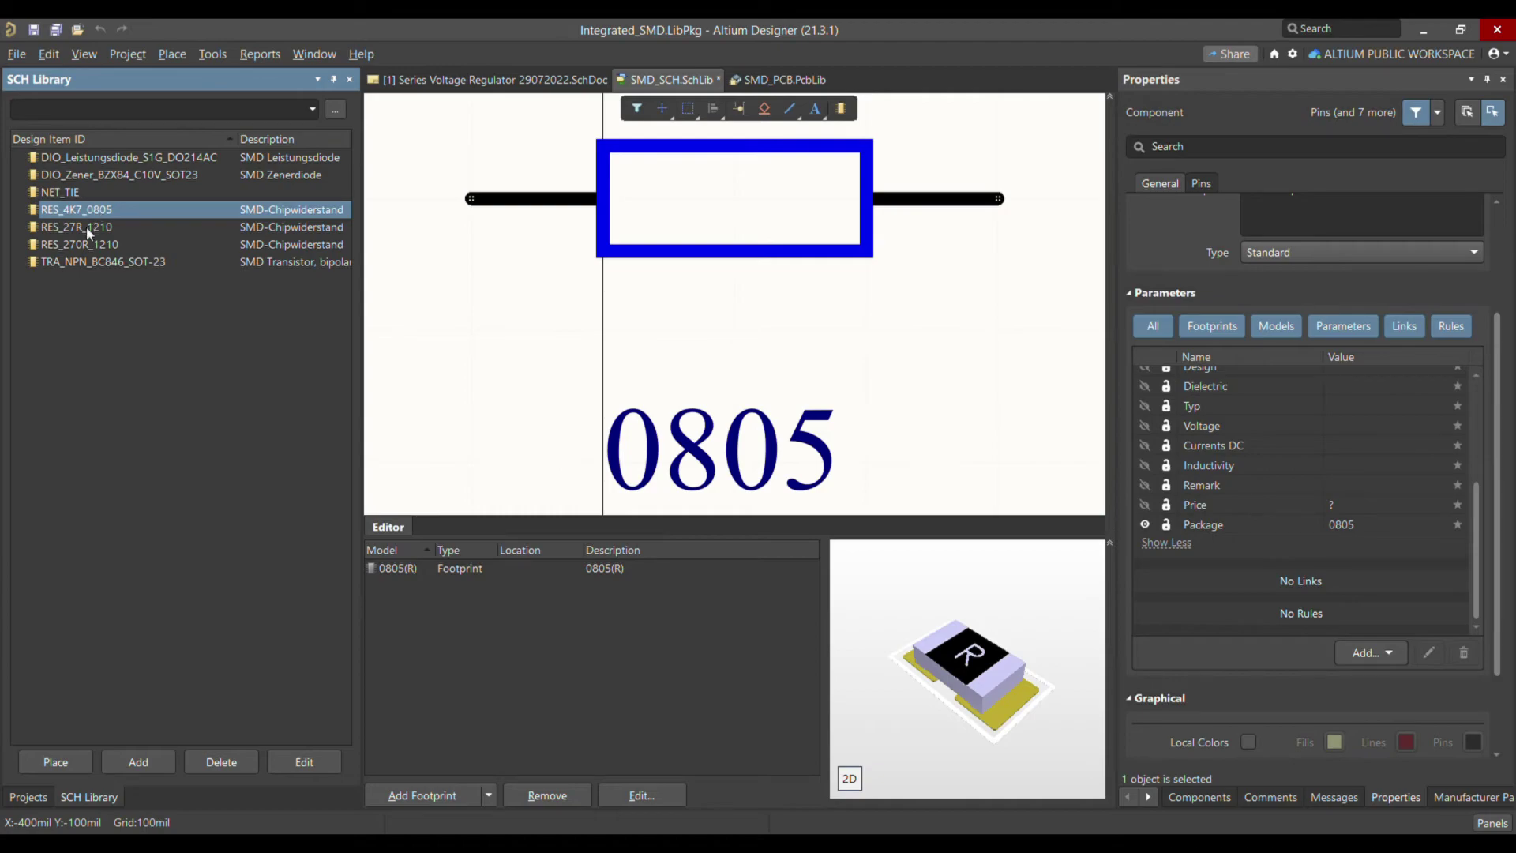
click(87, 244)
click(97, 263)
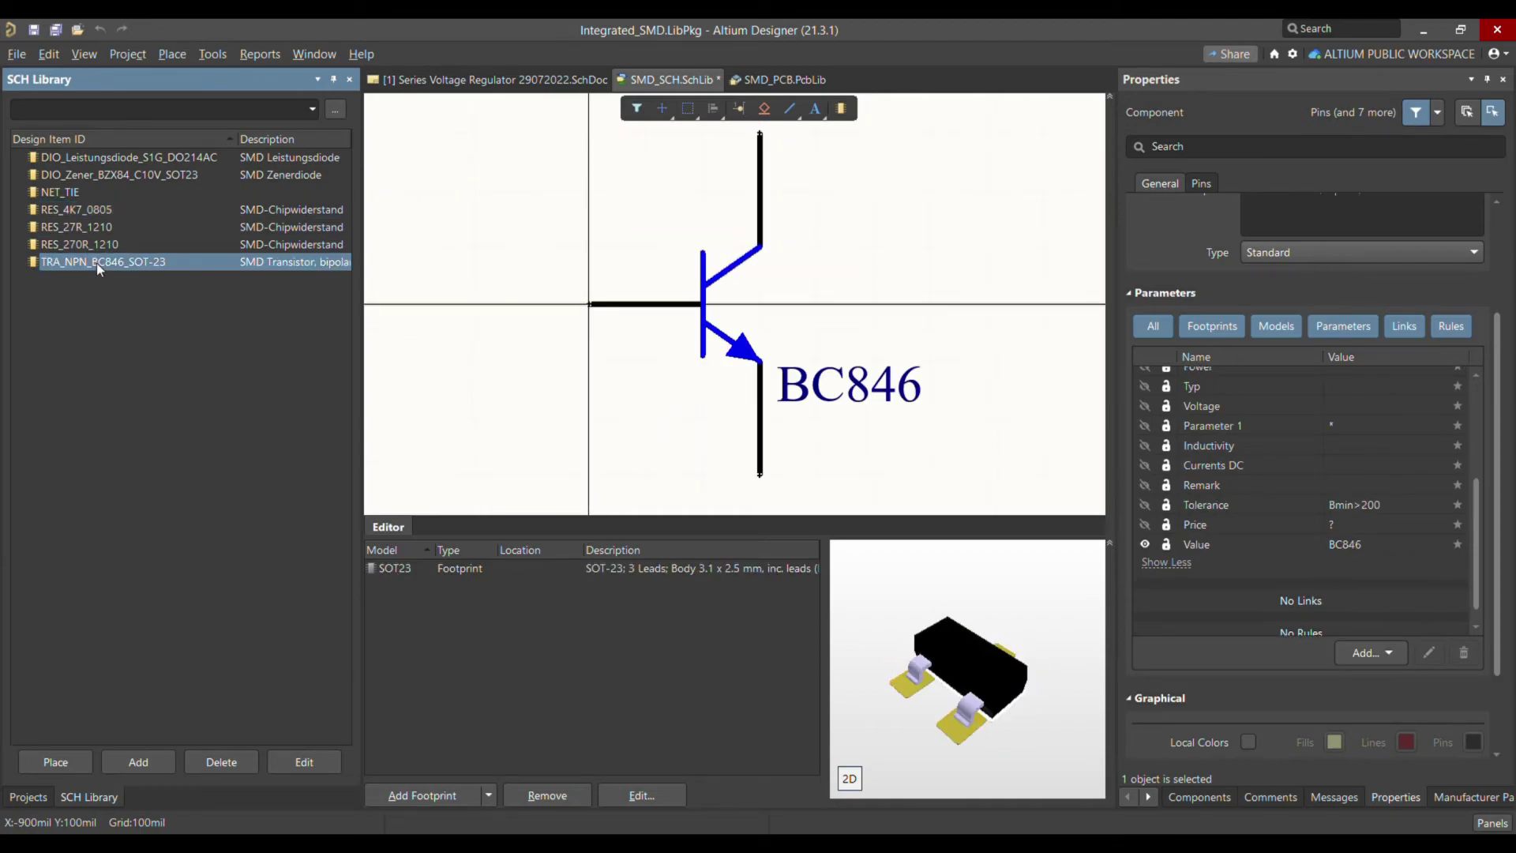
Inspect the BC846 transistor's Price parameter value of ?
click(1345, 525)
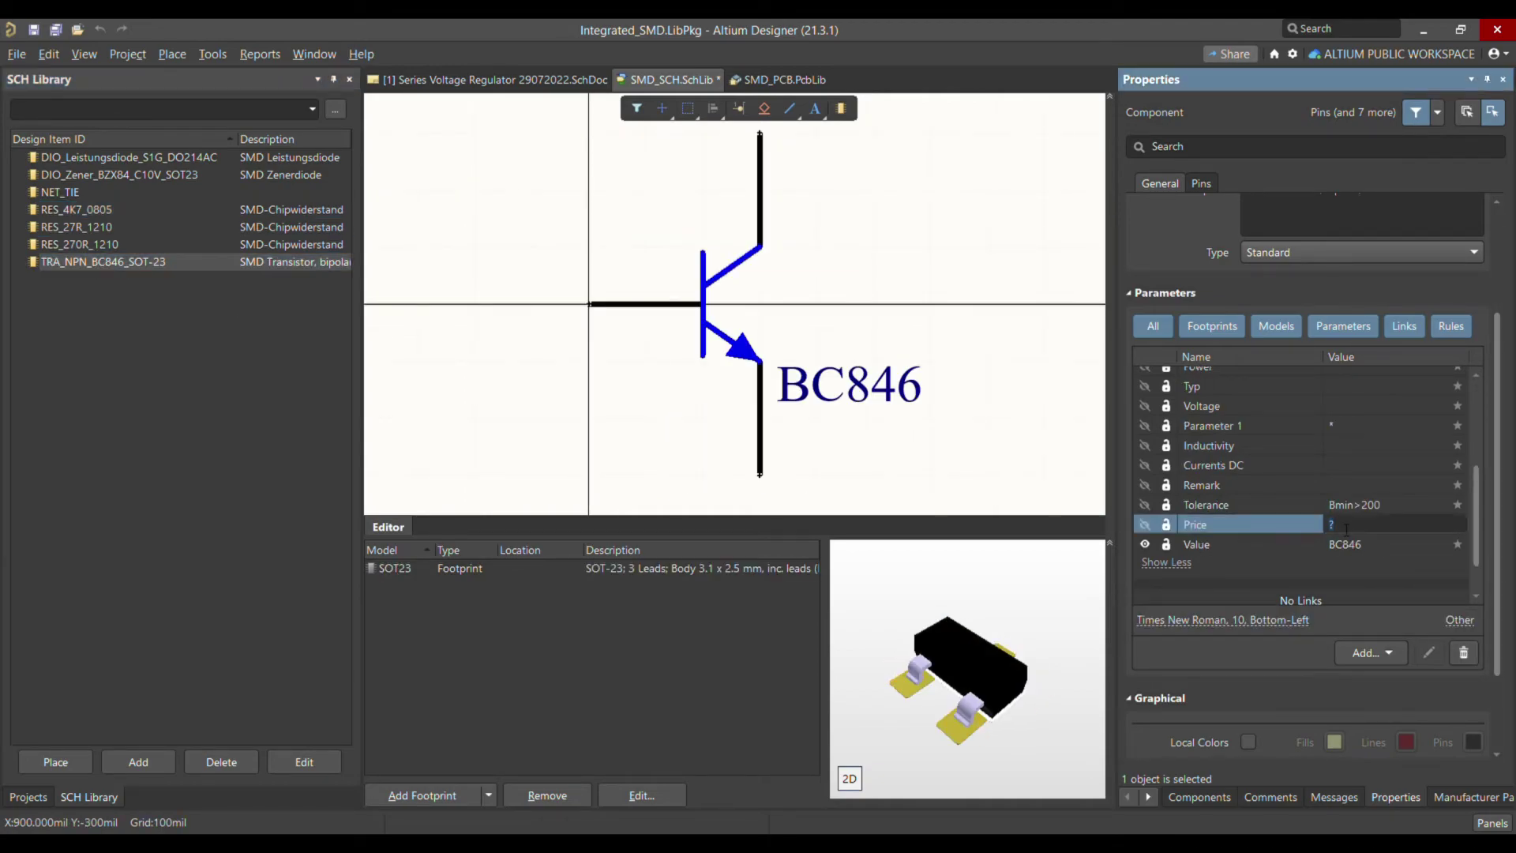
scroll(1479, 545, up, 5)
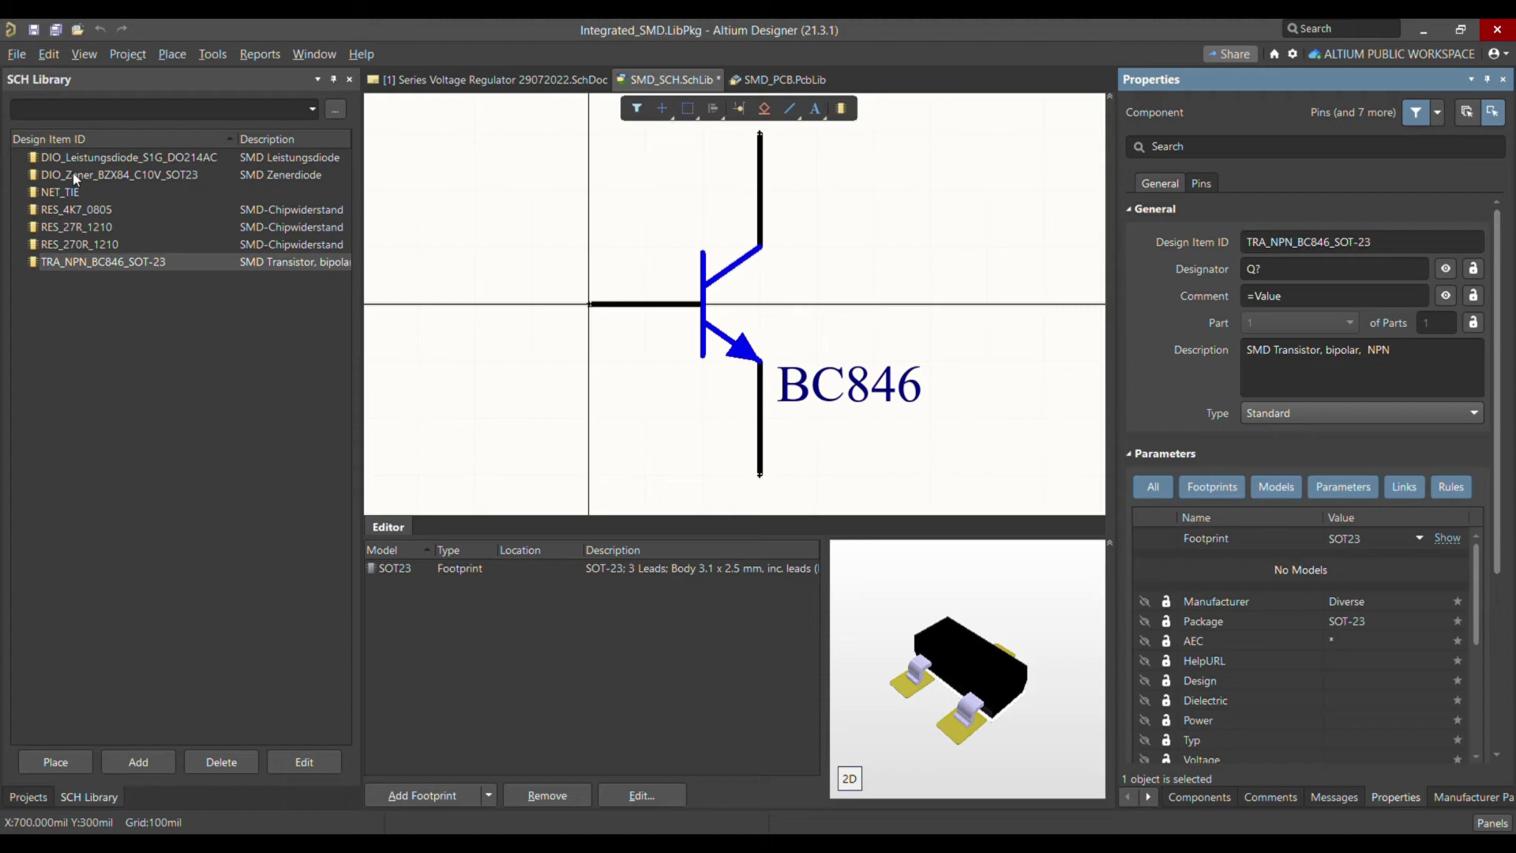
scroll(1303, 395, down, 5)
ctrl+scroll(746, 383, down, 2)
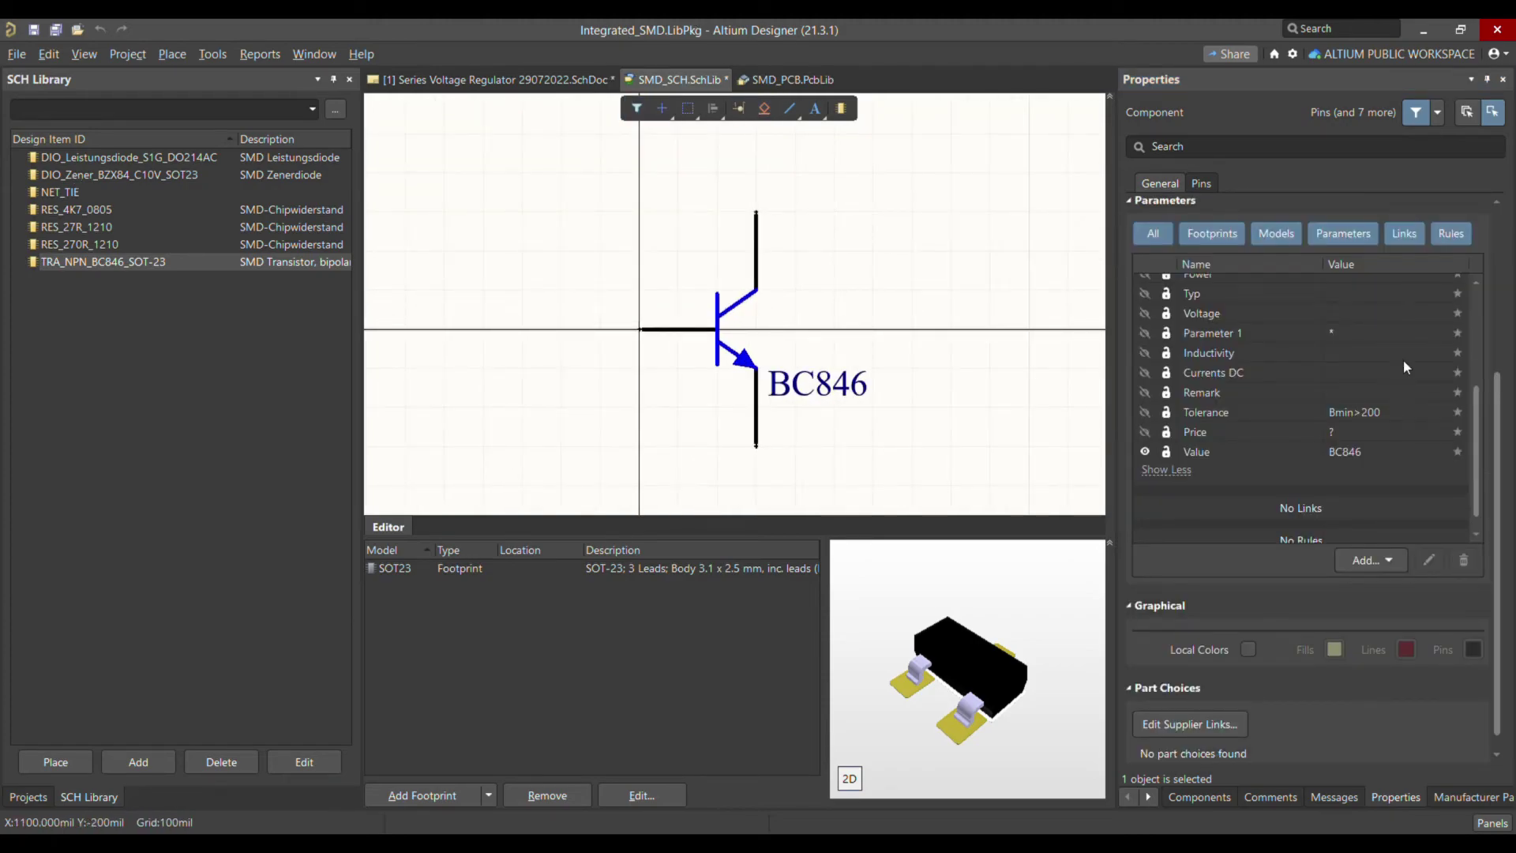
drag(1479, 451, 1475, 342)
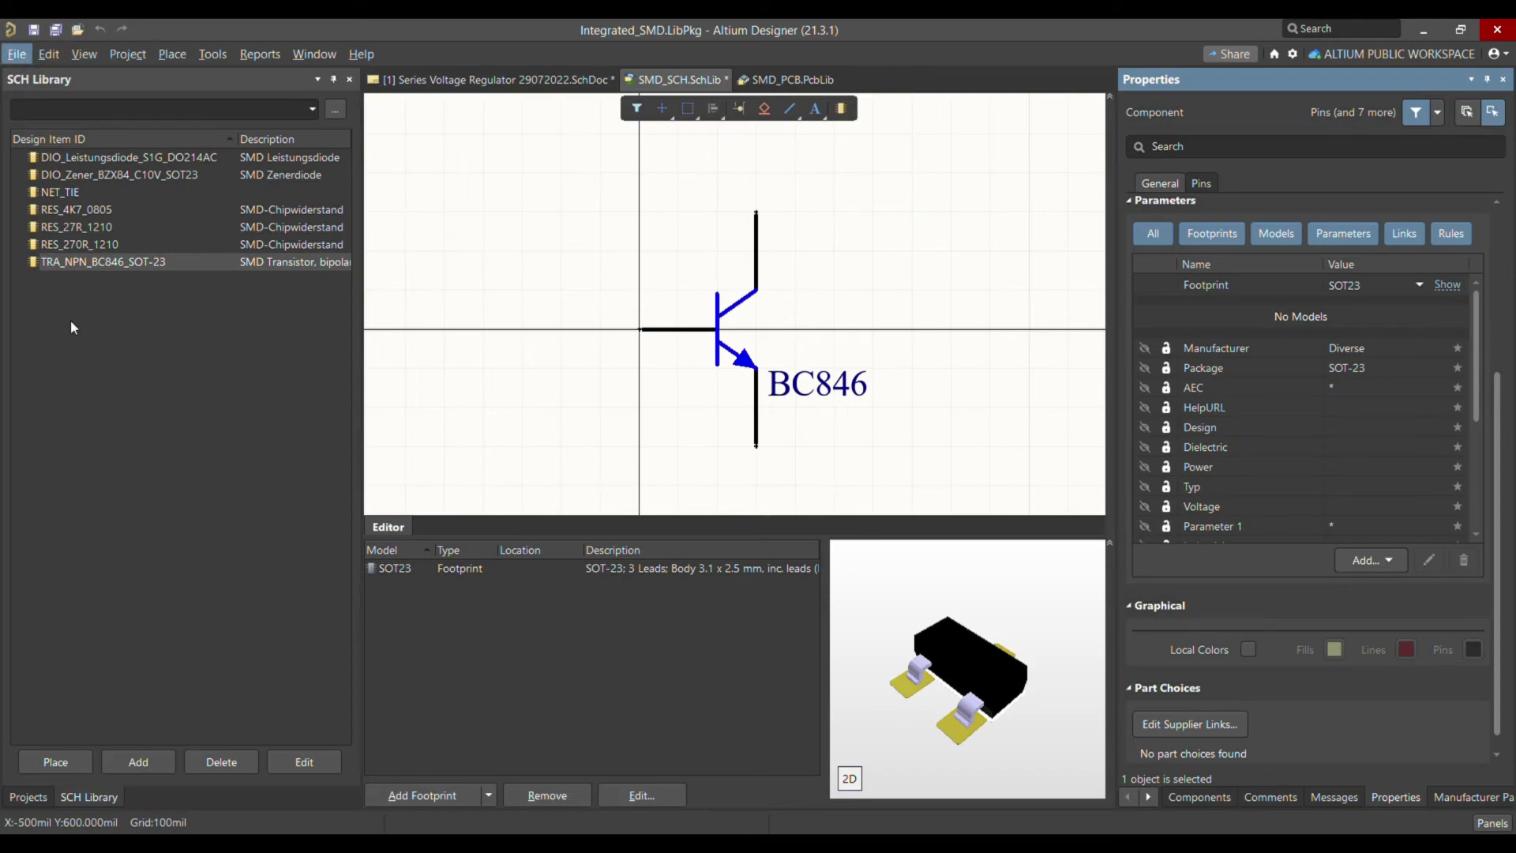
Compile Integrated_SMD.LibPkg, confirm success in Messages, and switch to the Series Voltage Regulator schematic.
click(124, 53)
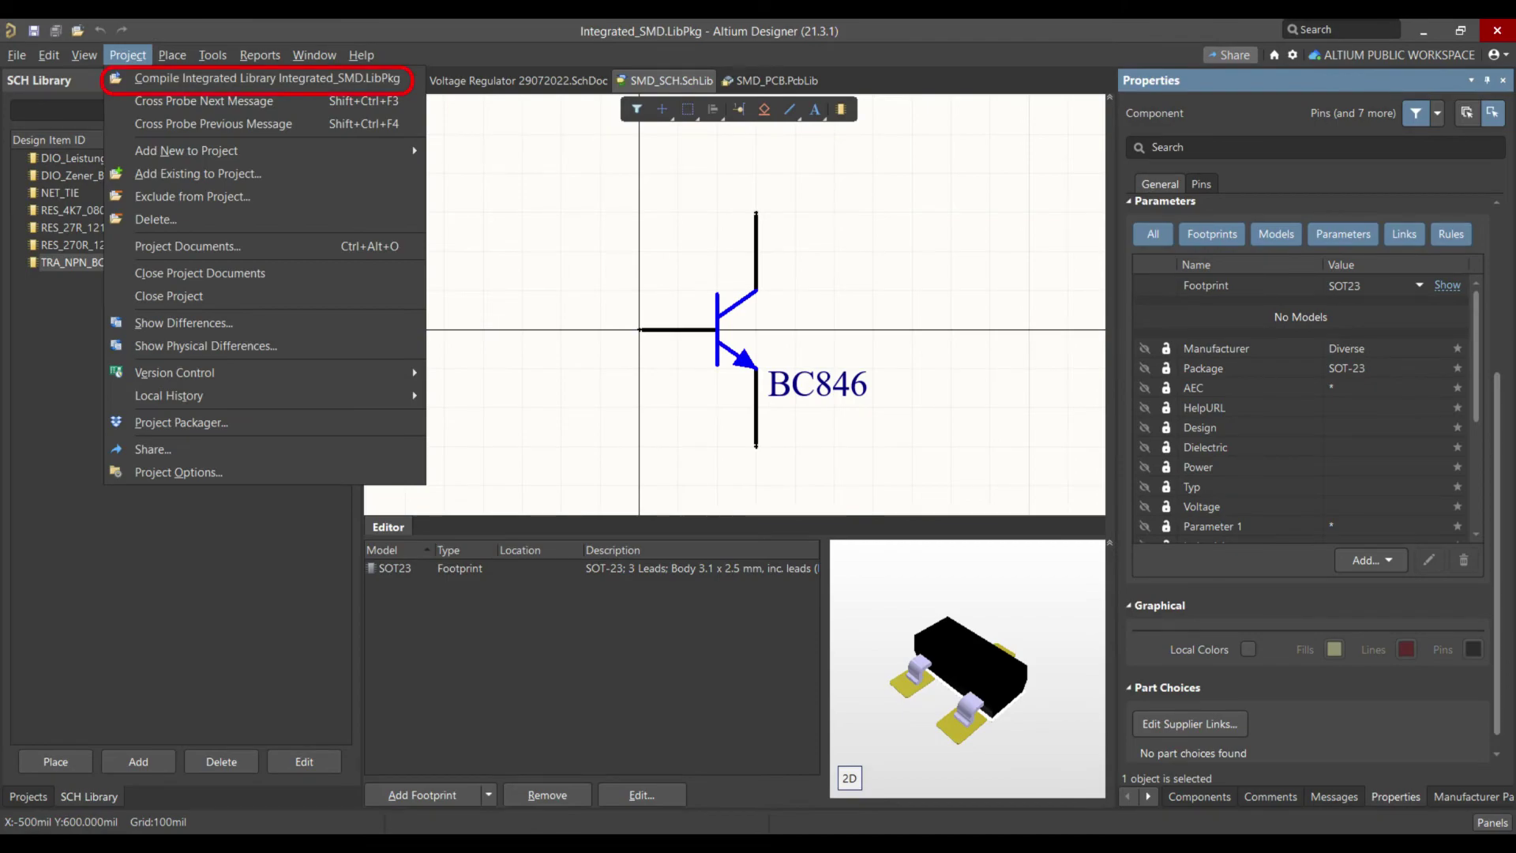
click(197, 78)
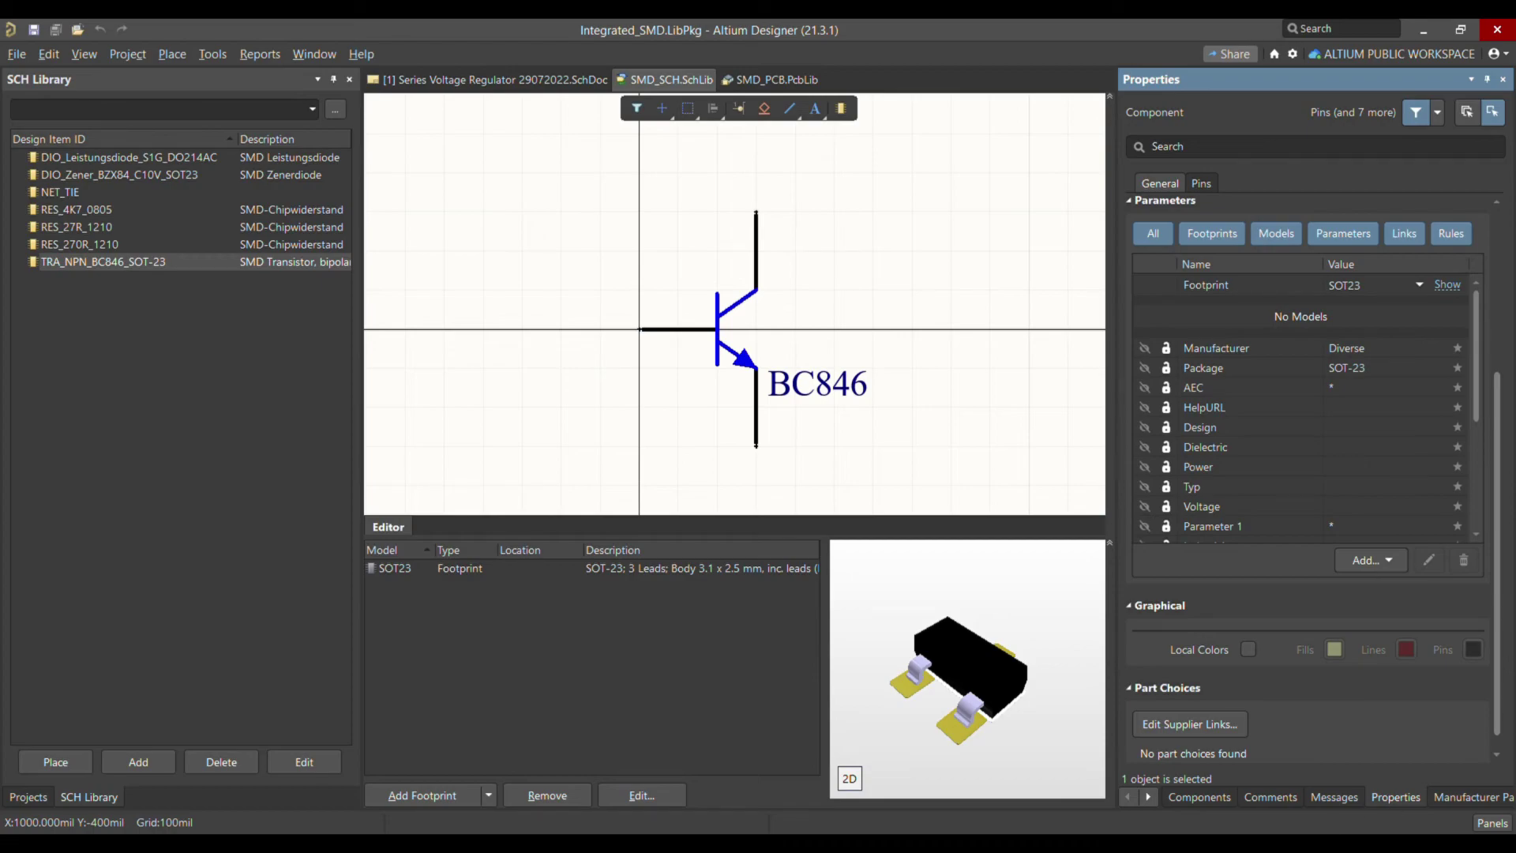
click(1335, 796)
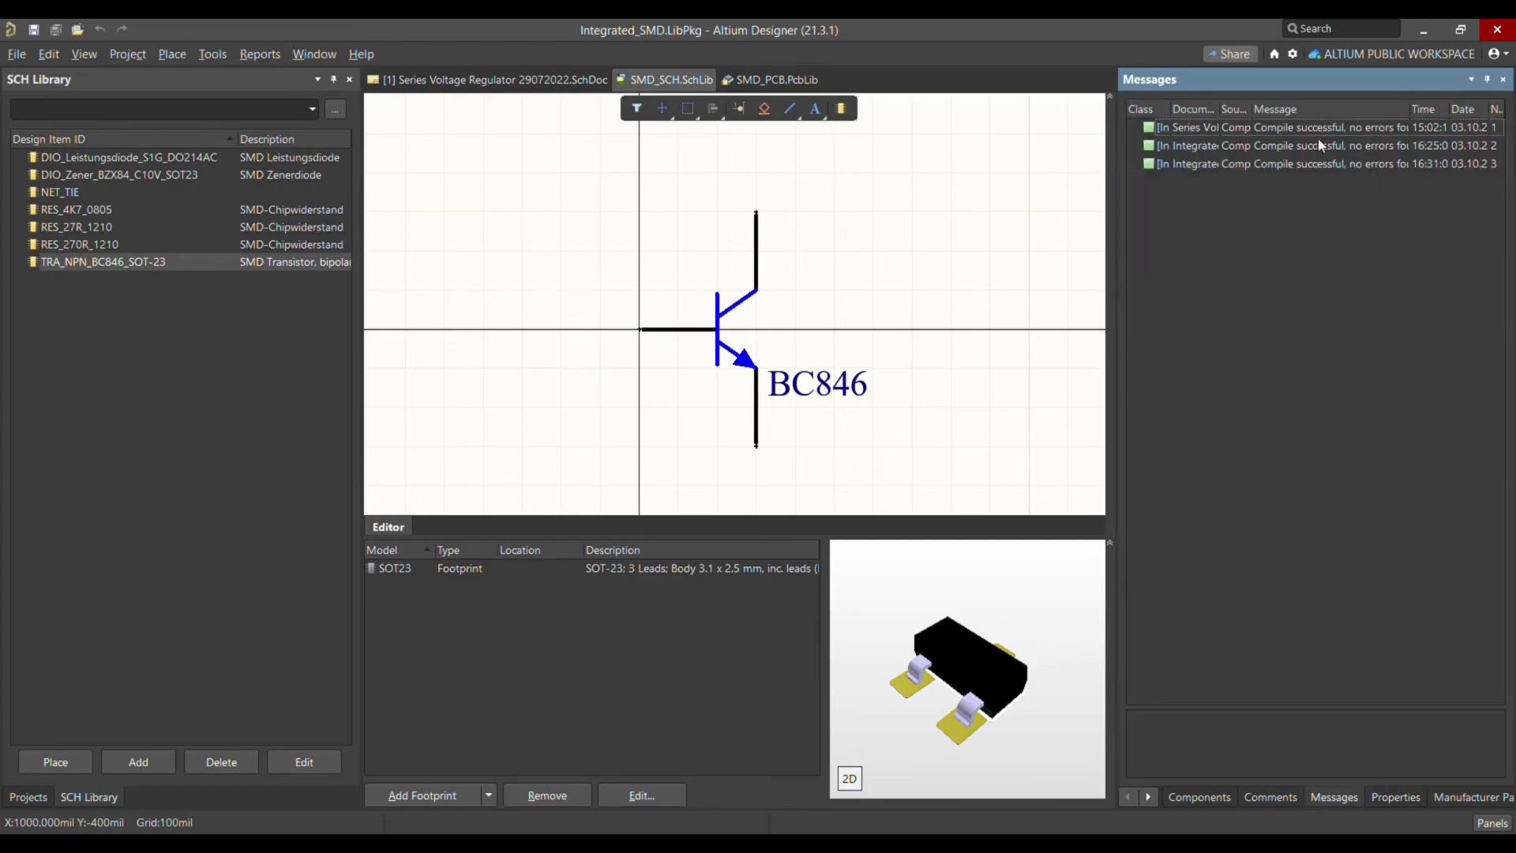
click(1176, 165)
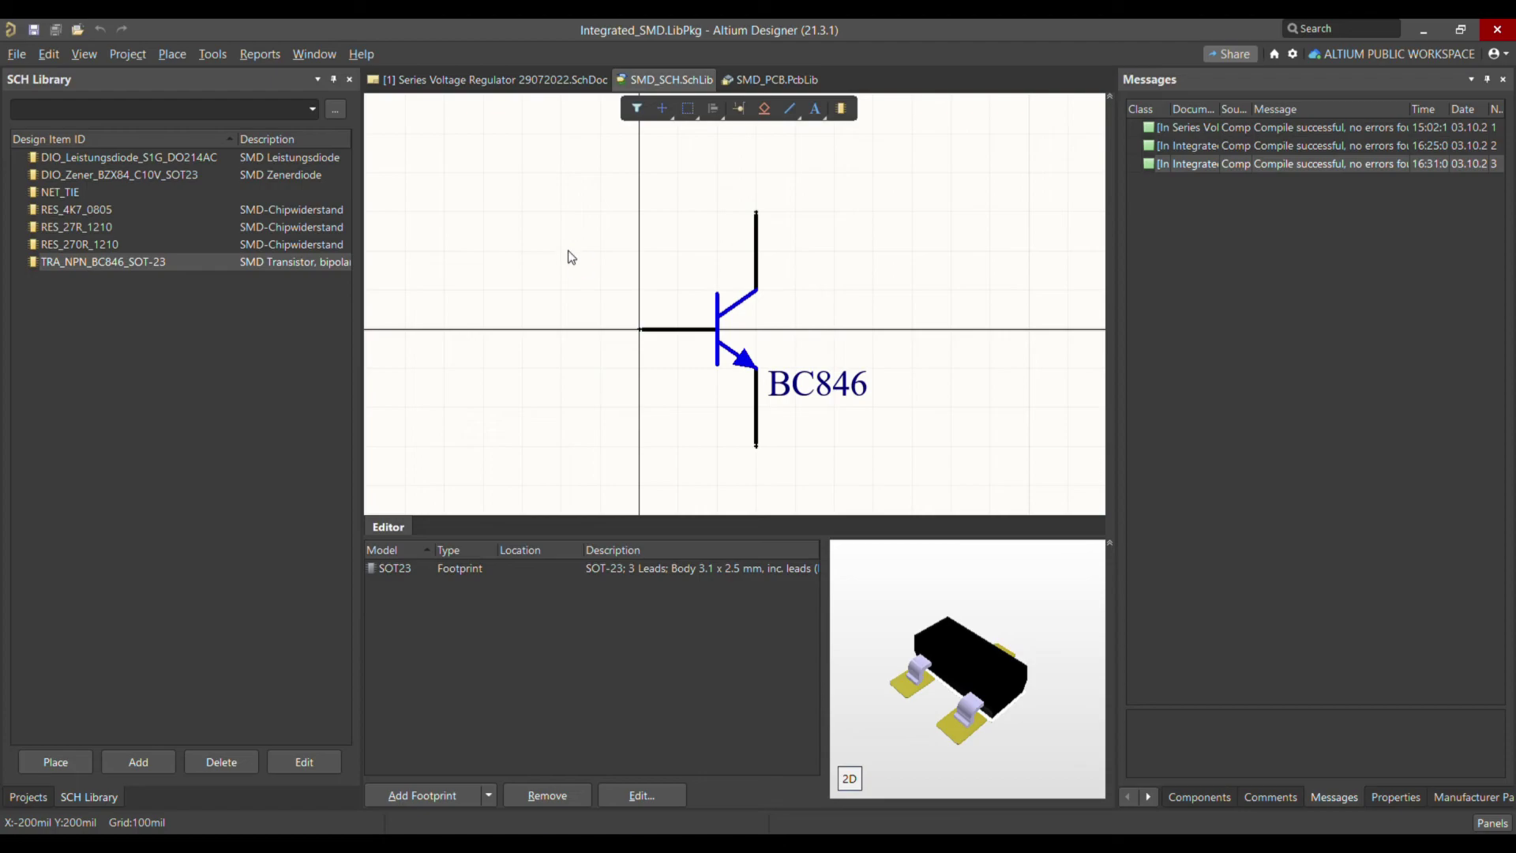
ctrl+scroll(572, 257, down, 5)
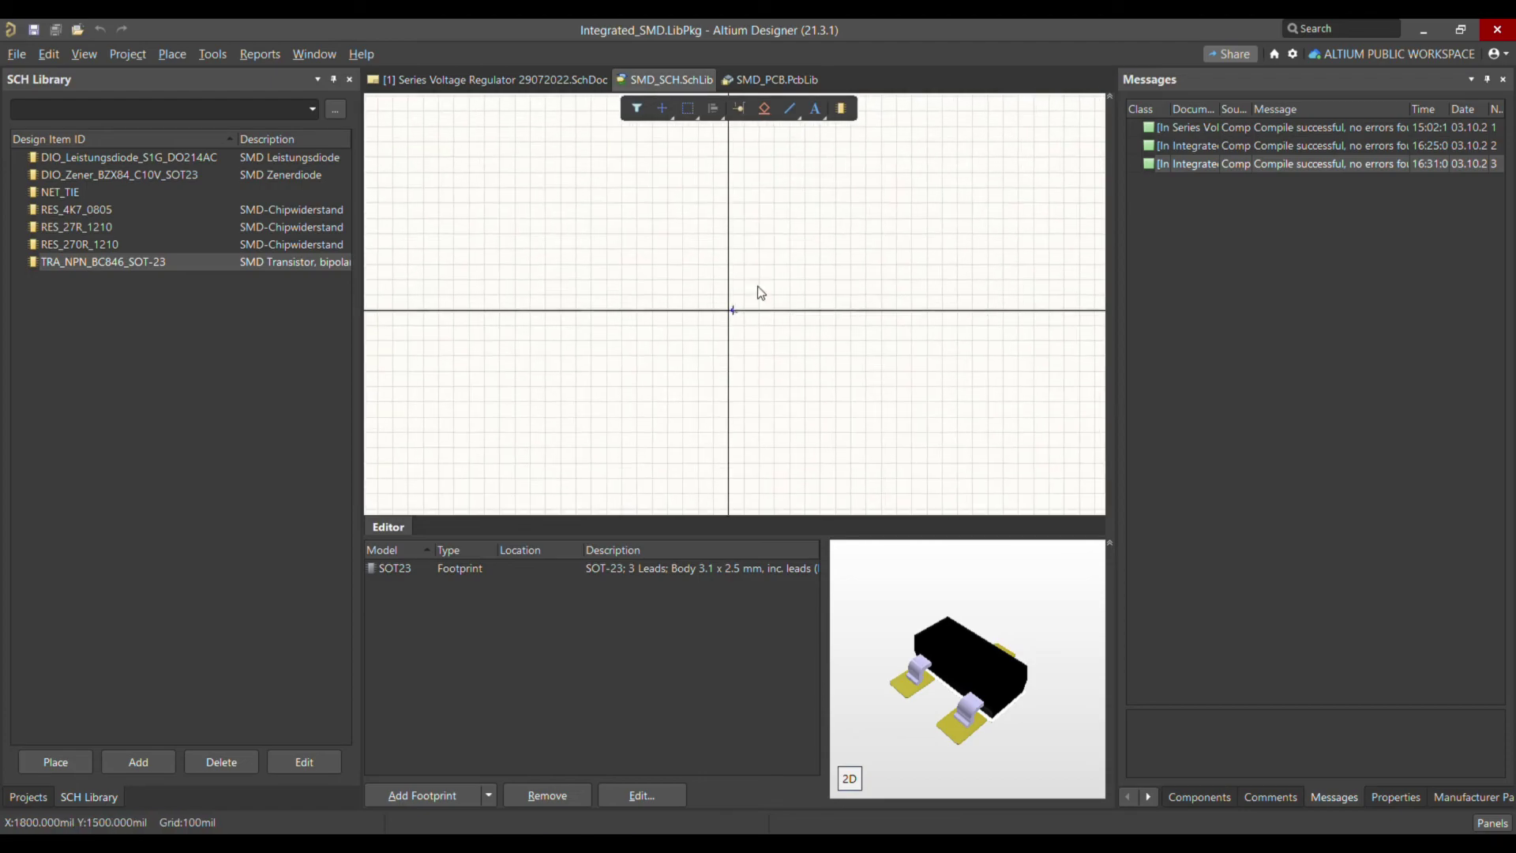
ctrl+scroll(727, 308, up, 3)
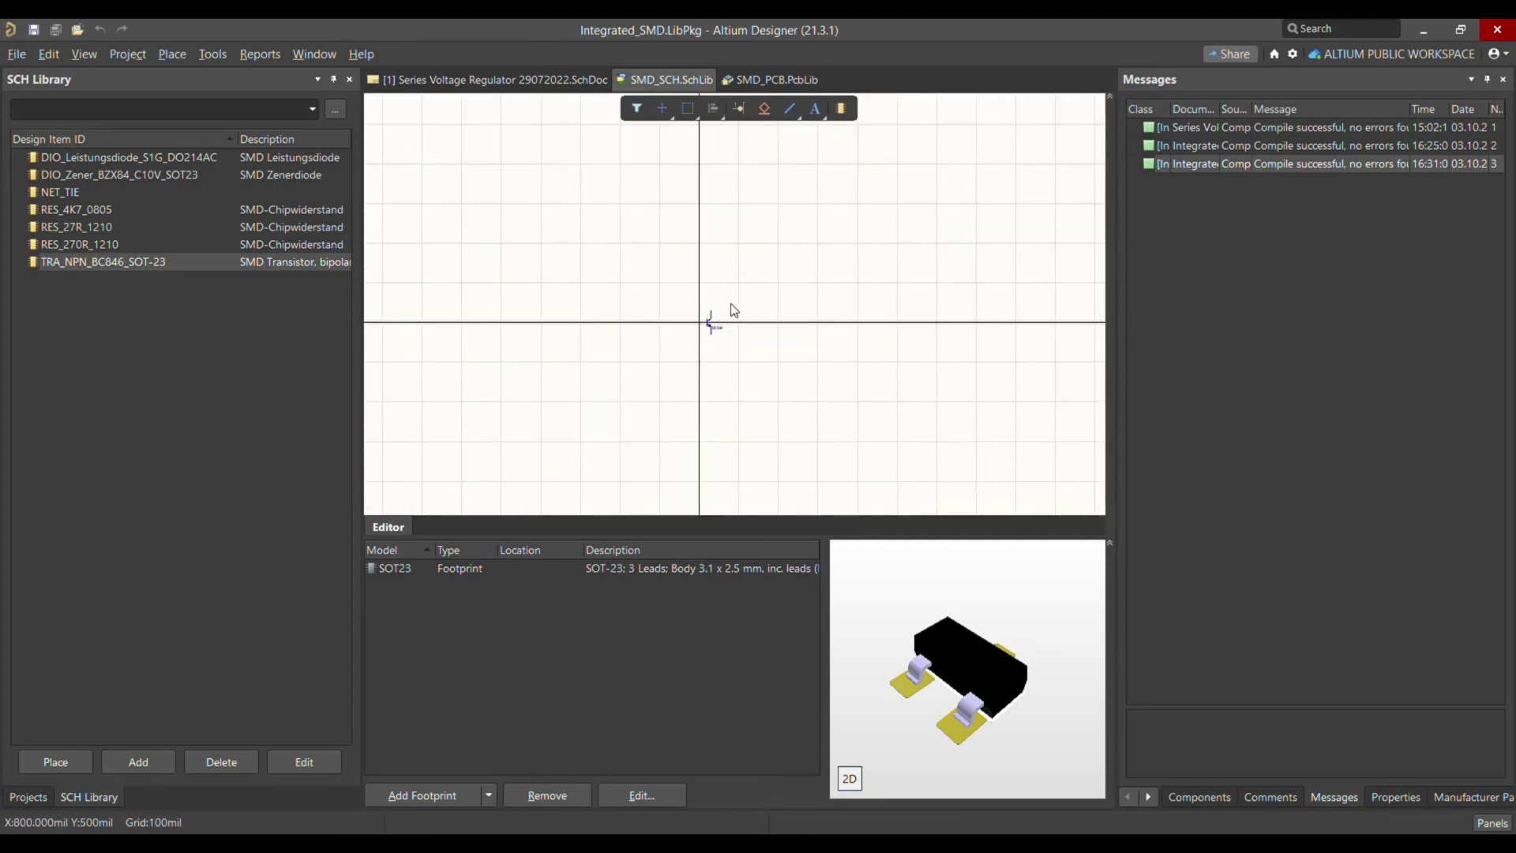
click(520, 82)
Update diode D1 from the libraries and check its new Price parameter.
ctrl+scroll(586, 282, down, 1)
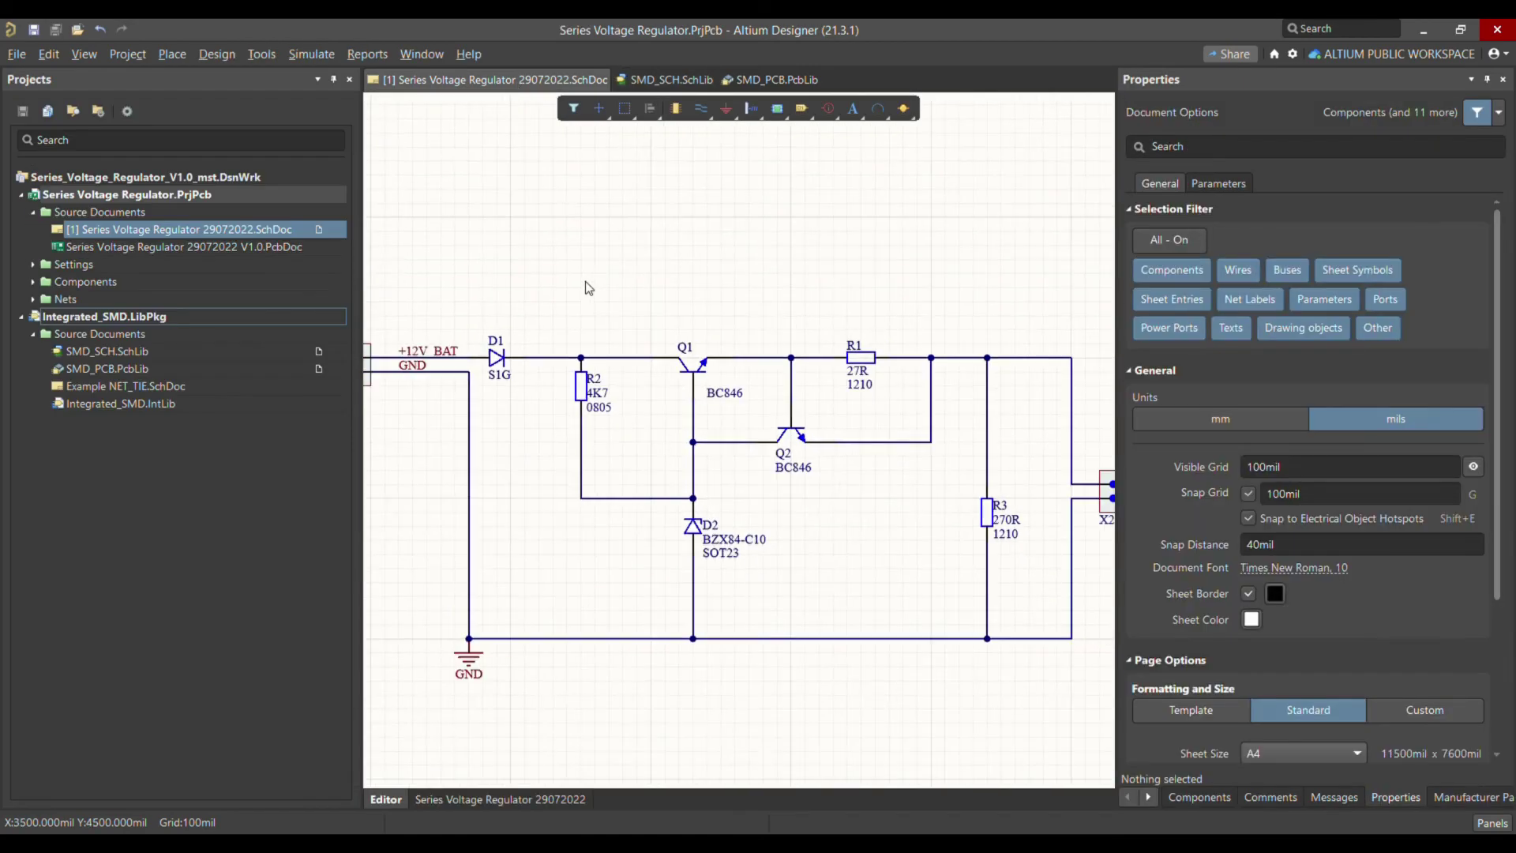
ctrl+scroll(525, 348, up, 3)
click(456, 365)
right_click(459, 366)
mouse_move(518, 471)
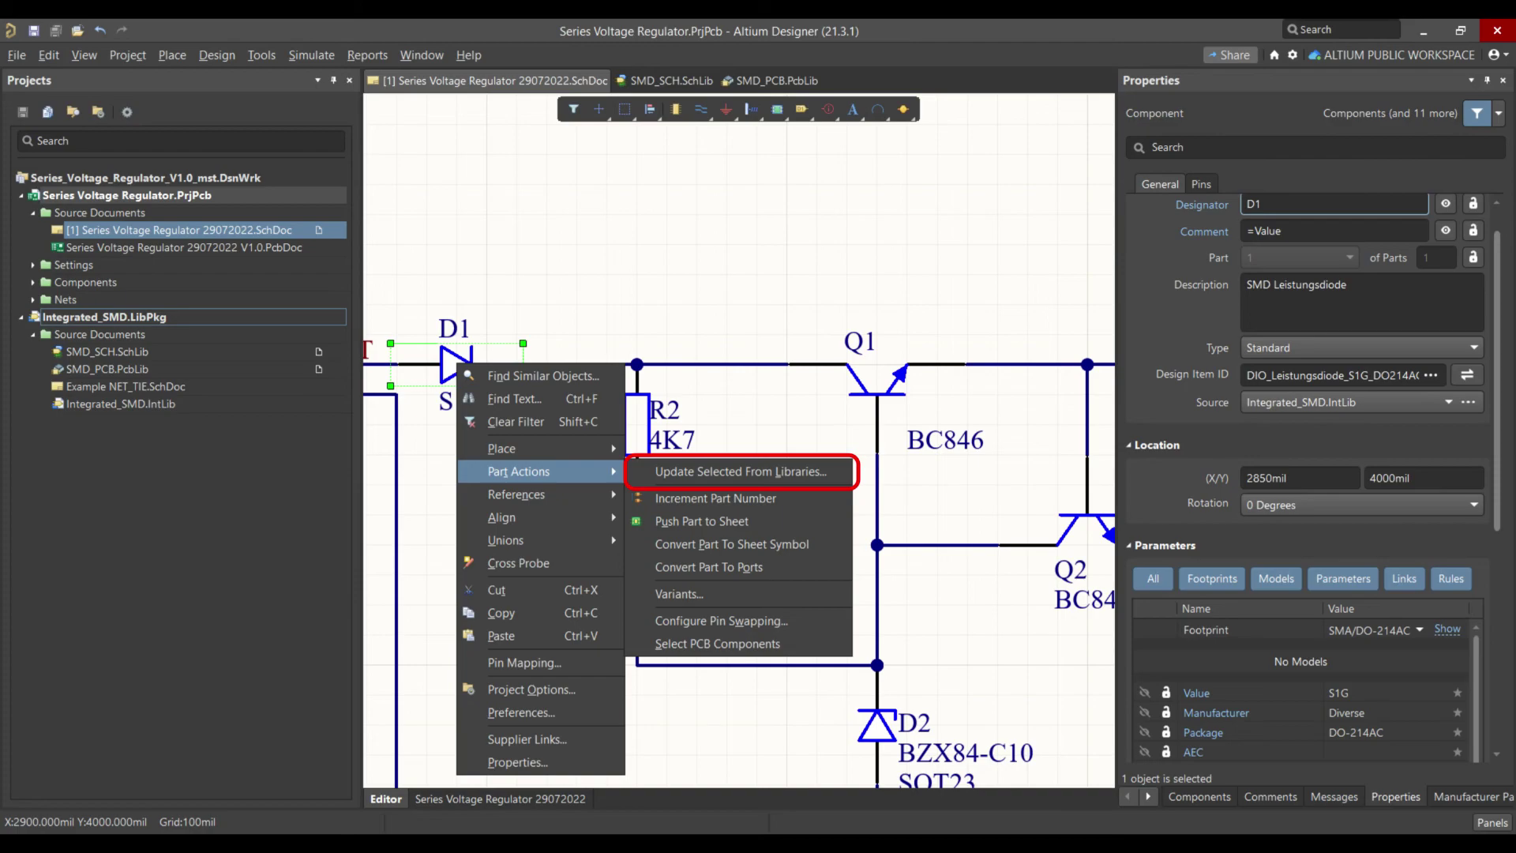
click(758, 472)
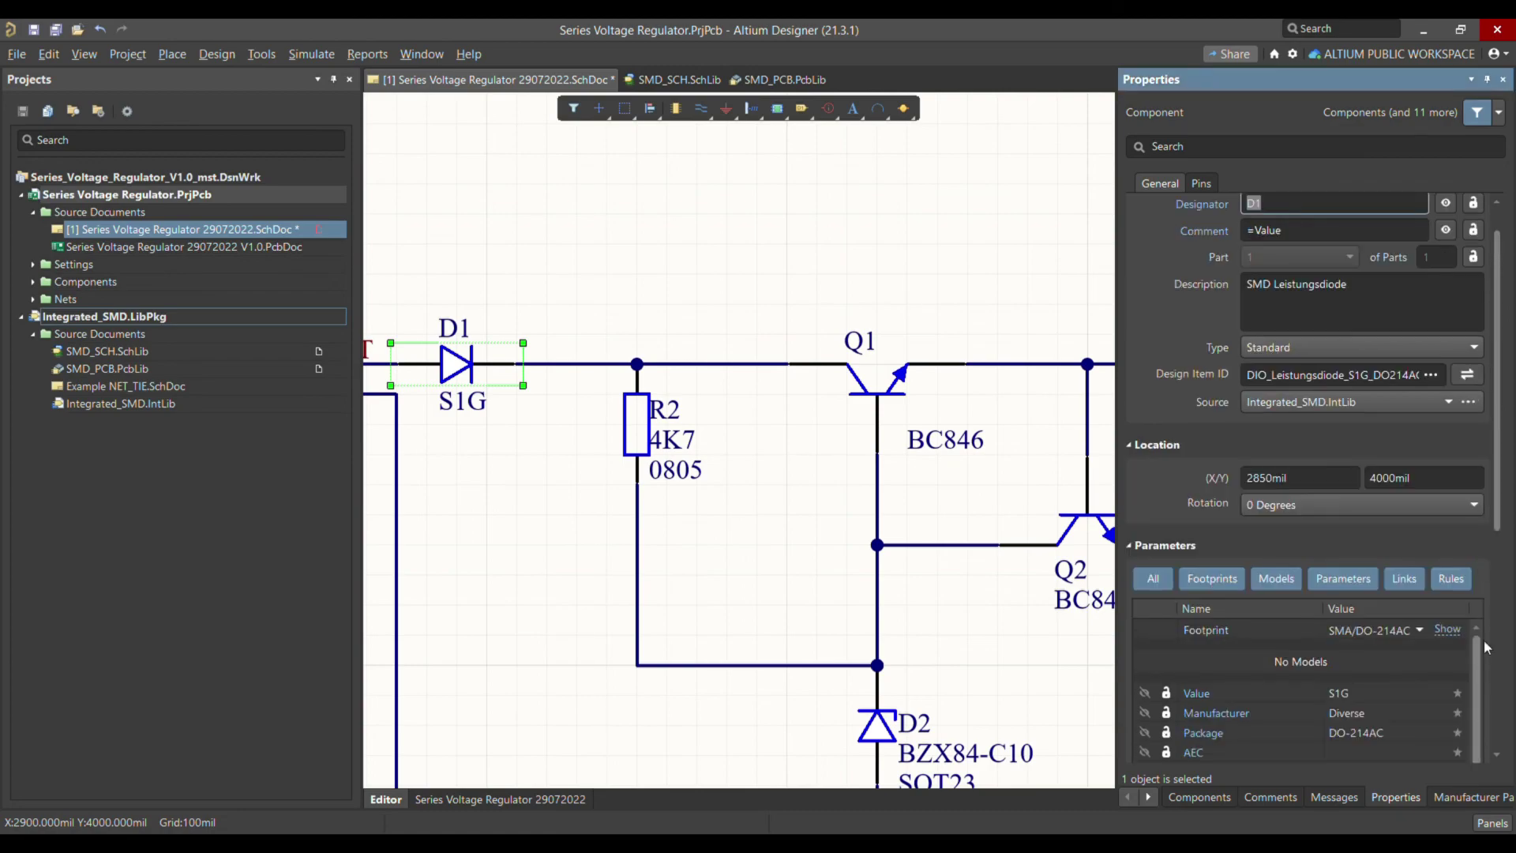
scroll(1303, 631, down, 10)
click(1235, 435)
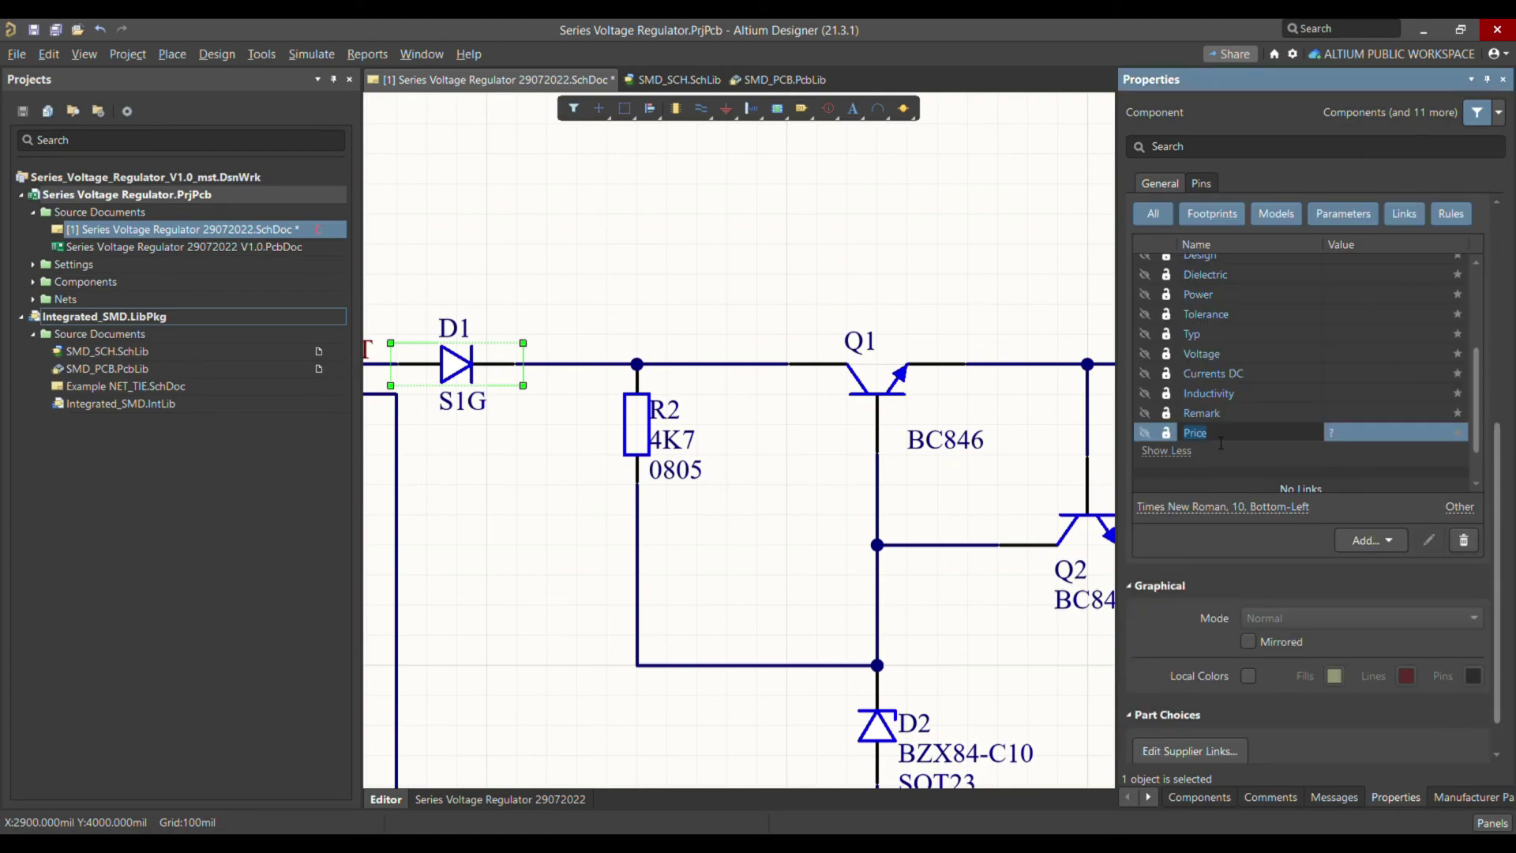
click(1217, 441)
Reselect D1 to recheck its parameters, then return to the SMD_SCH.SchLib library.
click(609, 237)
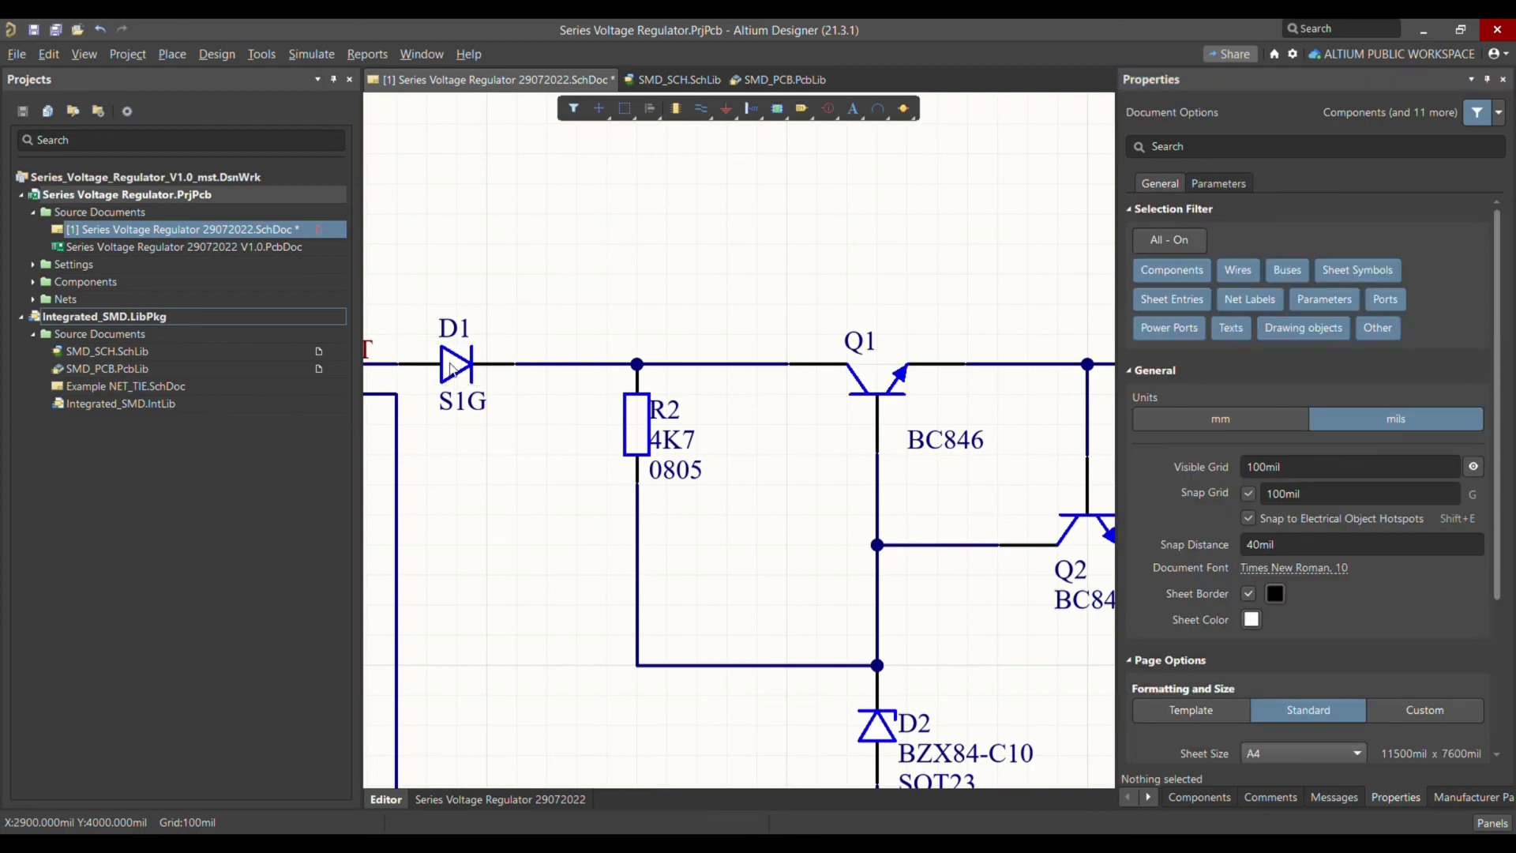
click(457, 366)
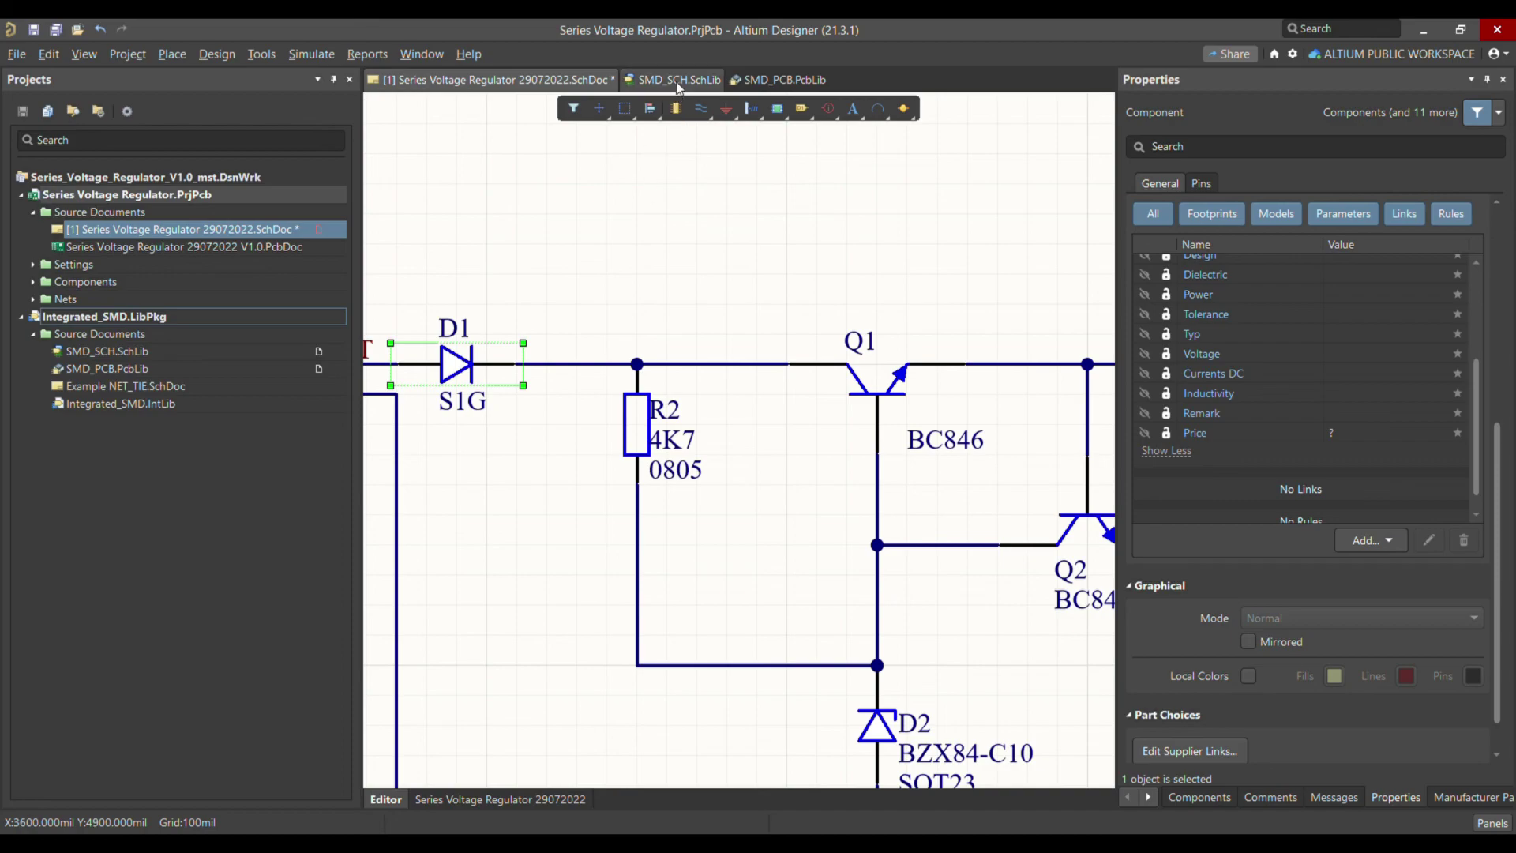
drag(677, 82, 708, 247)
ctrl+scroll(708, 250, down, 5)
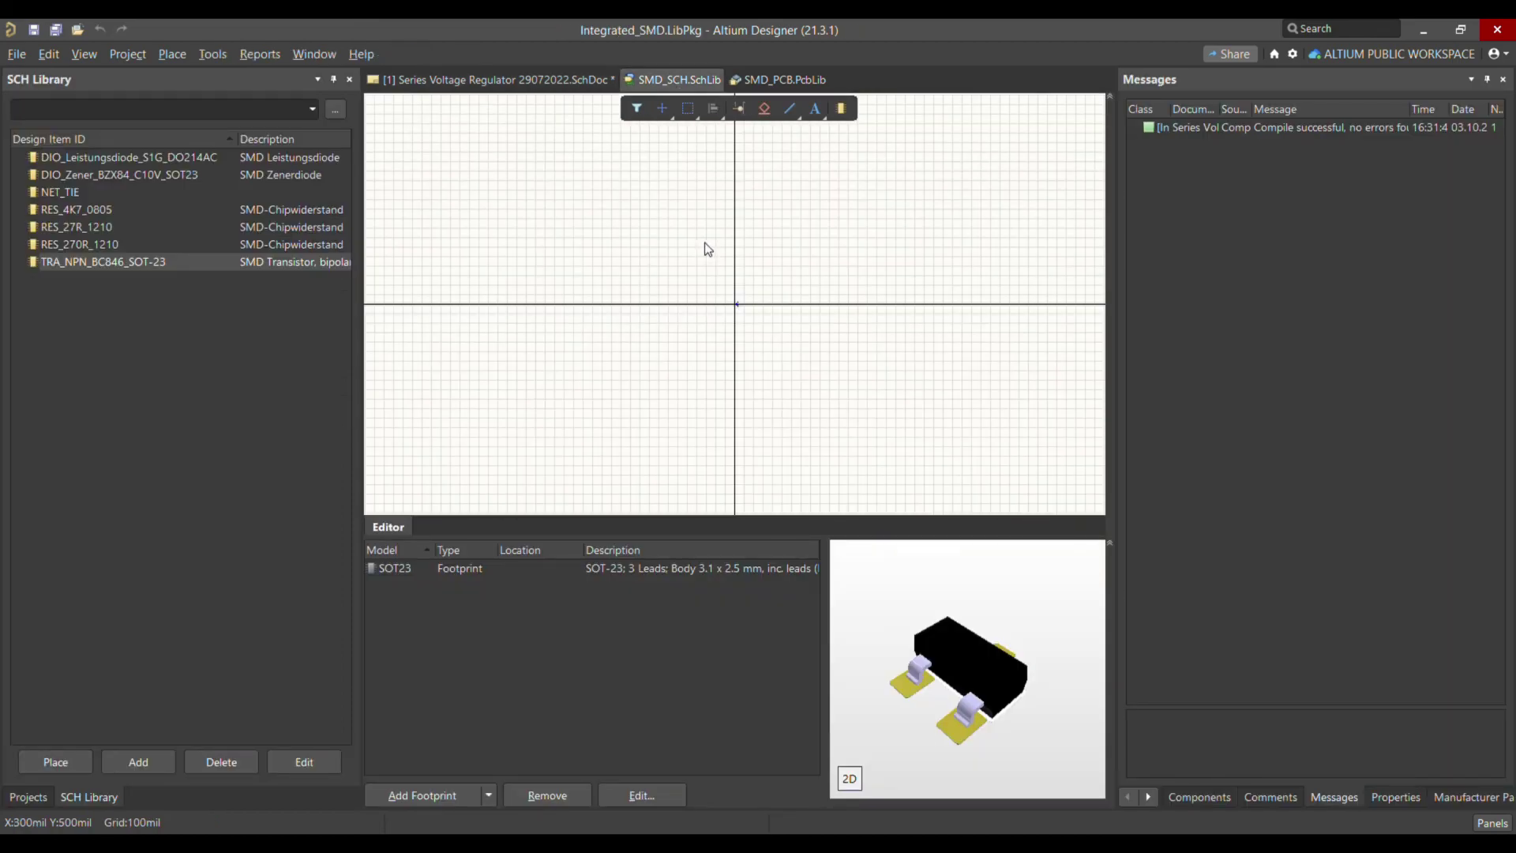
ctrl+scroll(722, 329, up, 3)
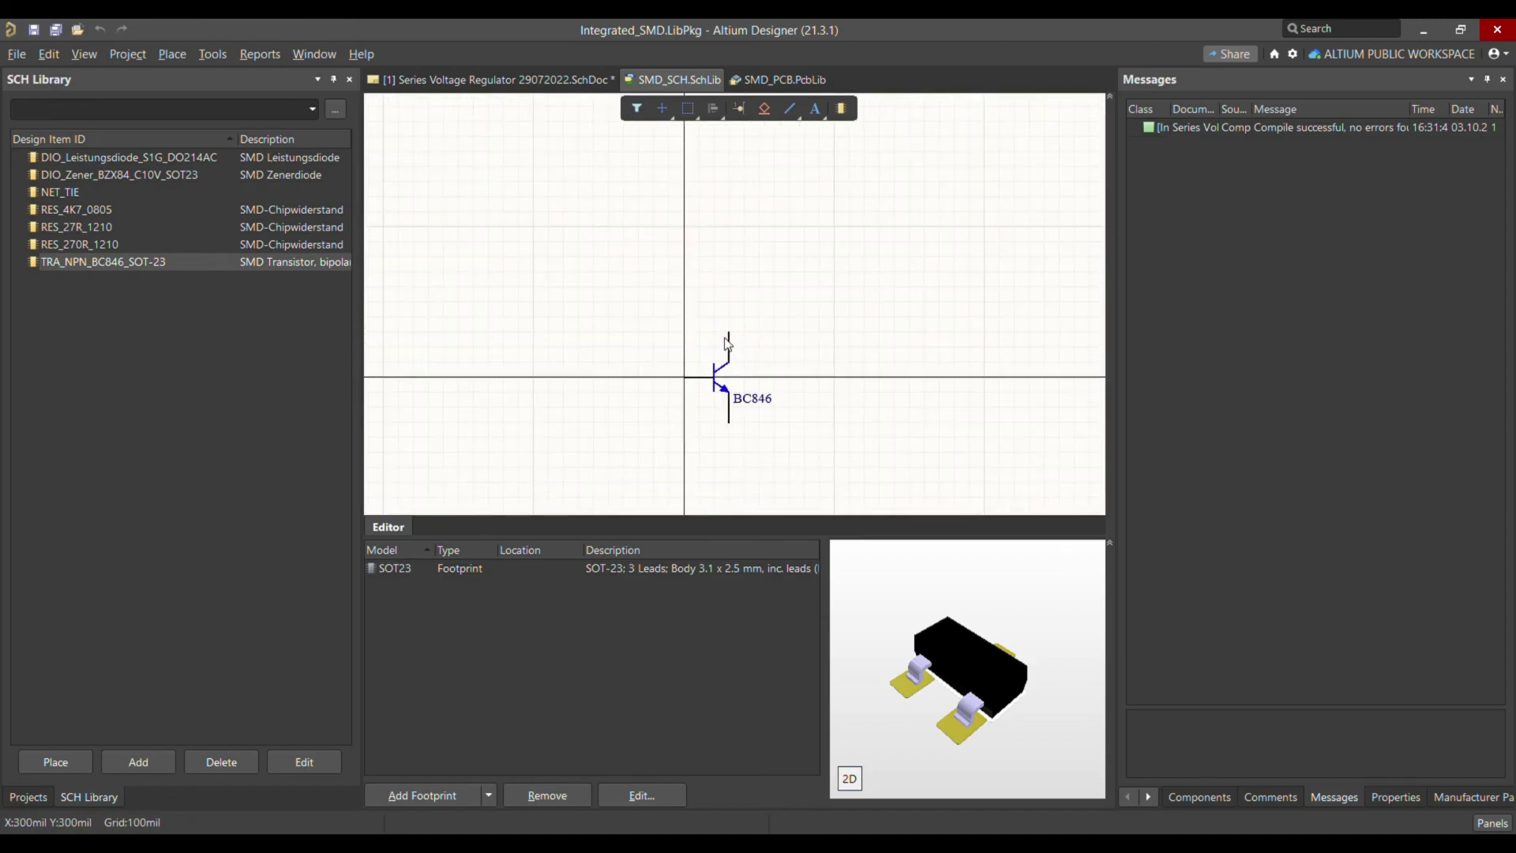